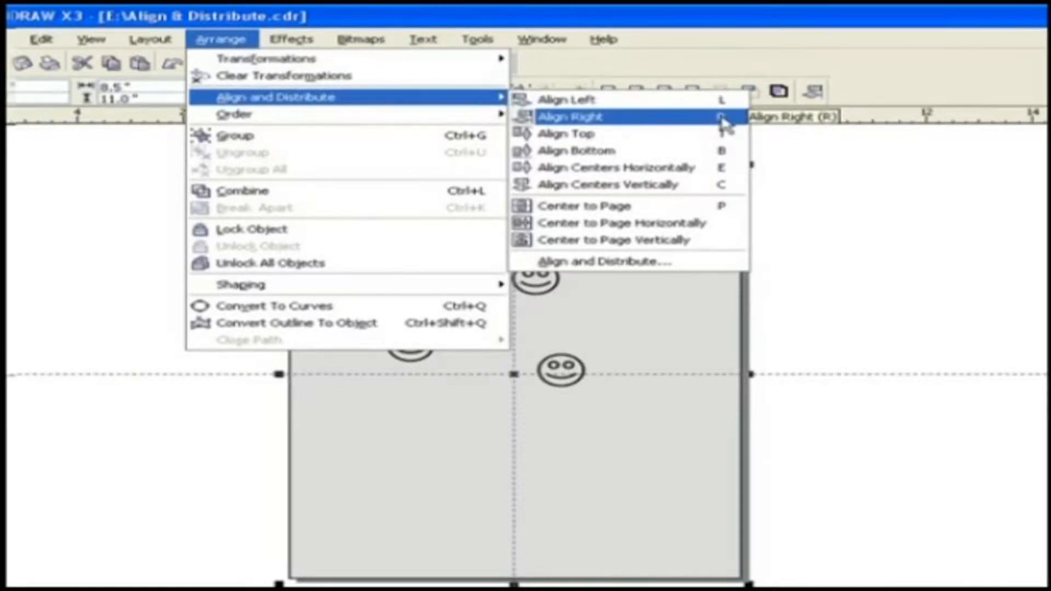
- Try Align Right and then Align Top on the smileys, undoing each so they stay scattered
{"action": "left_click", "coordinate": [583, 119]}
{"action": "key", "text": "ctrl+z"}
{"action": "left_click", "coordinate": [221, 38]}
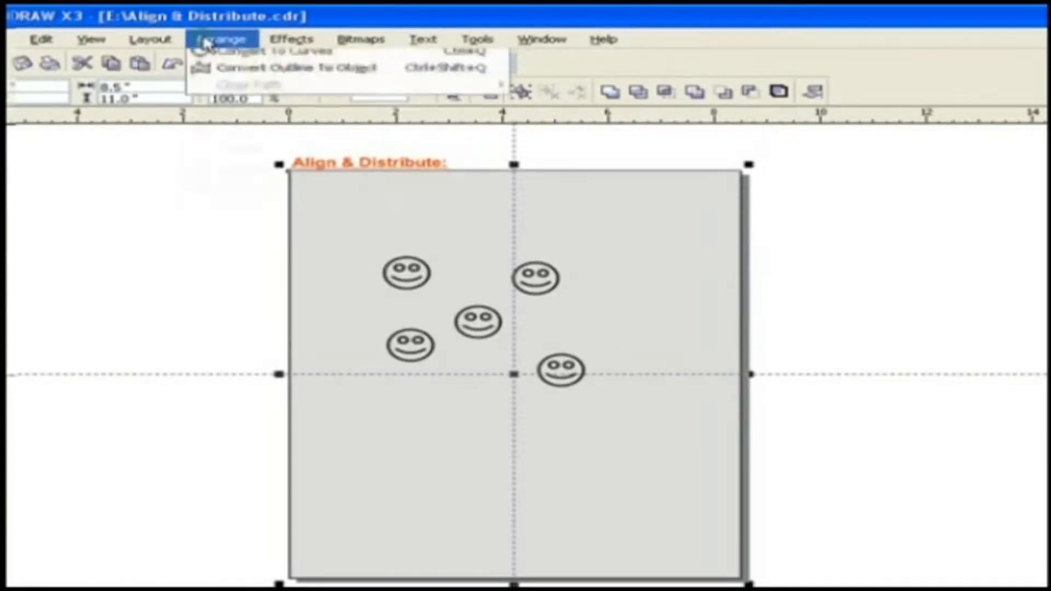
{"action": "mouse_move", "coordinate": [463, 107]}
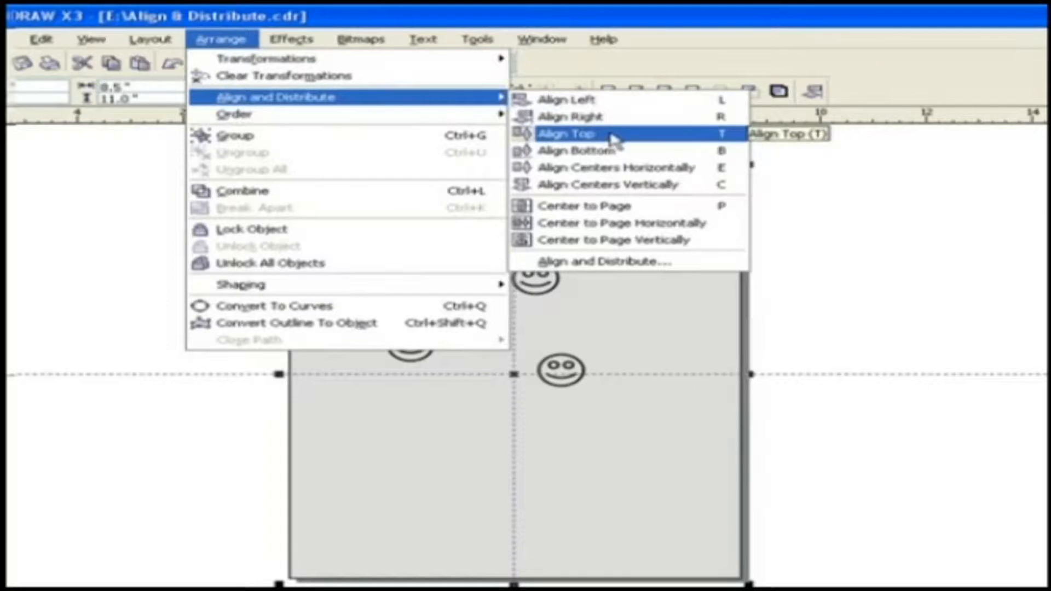
{"action": "left_click", "coordinate": [709, 142]}
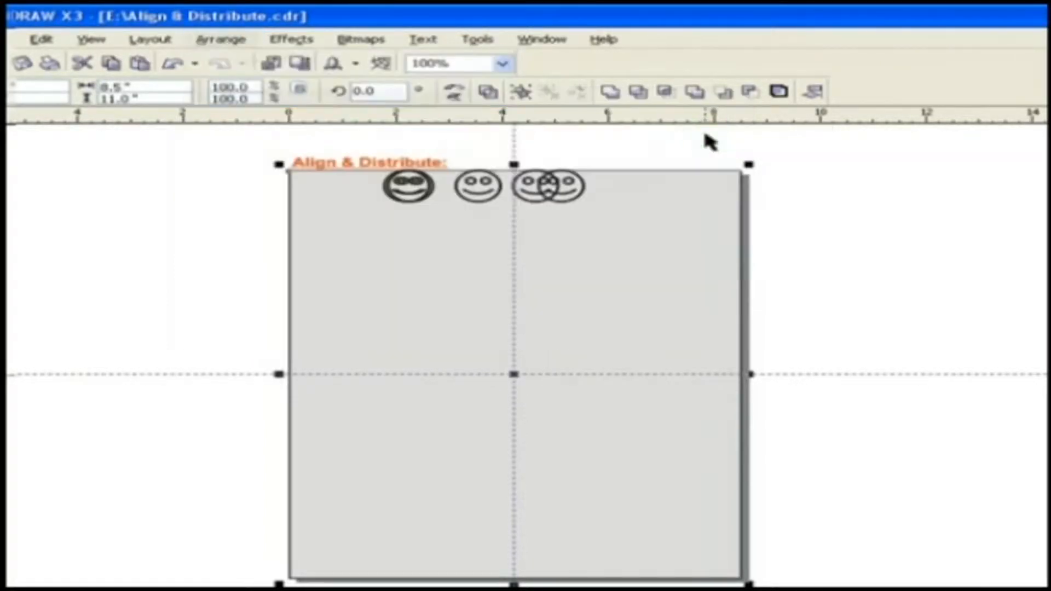
{"action": "key", "text": "ctrl+z"}
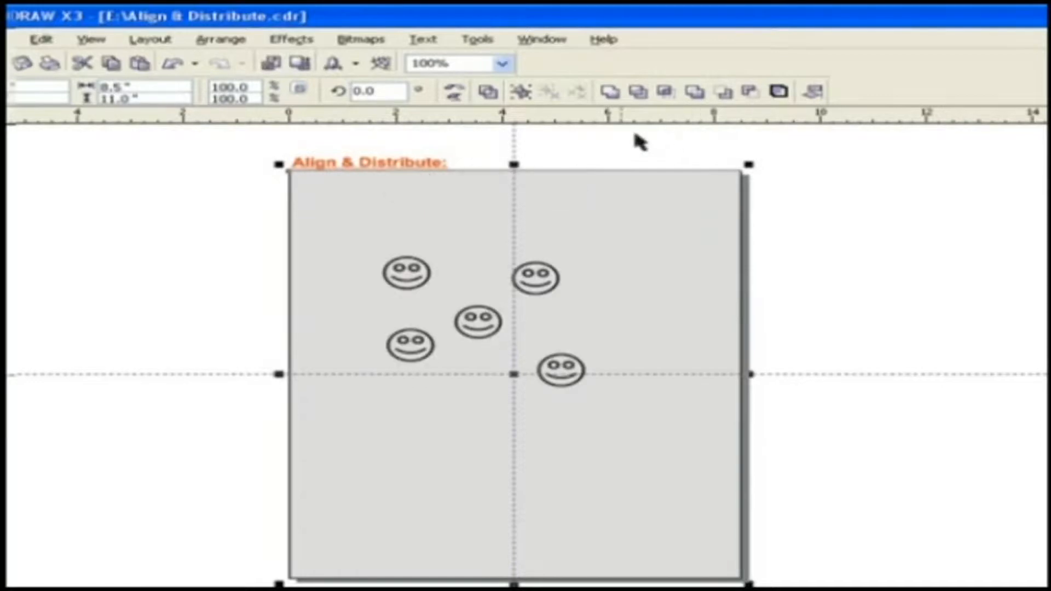
{"action": "left_click", "coordinate": [221, 40]}
{"action": "mouse_move", "coordinate": [236, 97]}
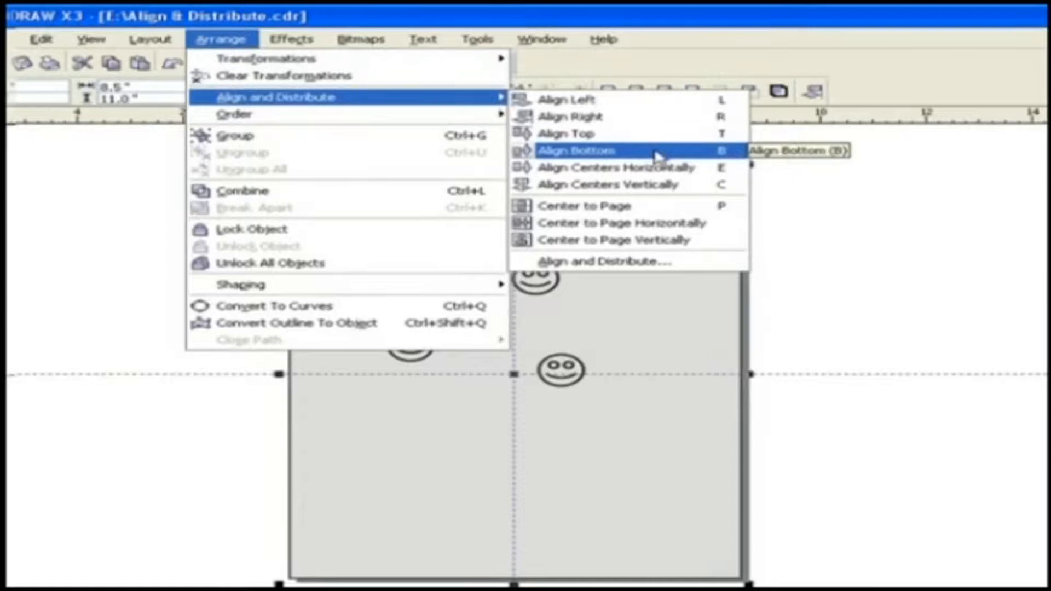
- Try Align Bottom and then Align Centers Horizontally on the smileys, undoing each one
{"action": "left_click", "coordinate": [698, 159]}
{"action": "key", "text": "ctrl+z"}
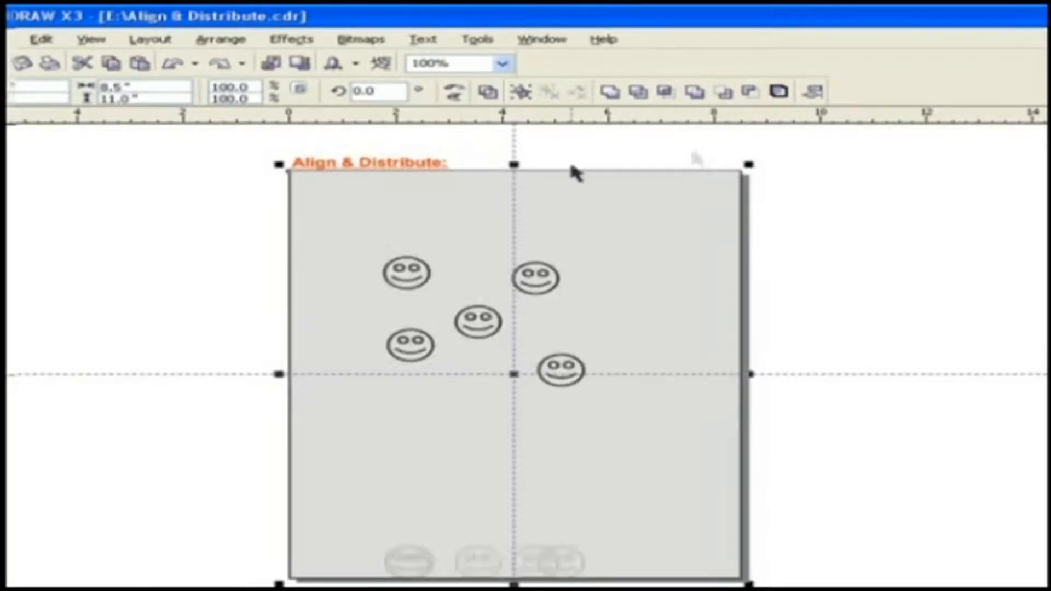
{"action": "left_click", "coordinate": [220, 39]}
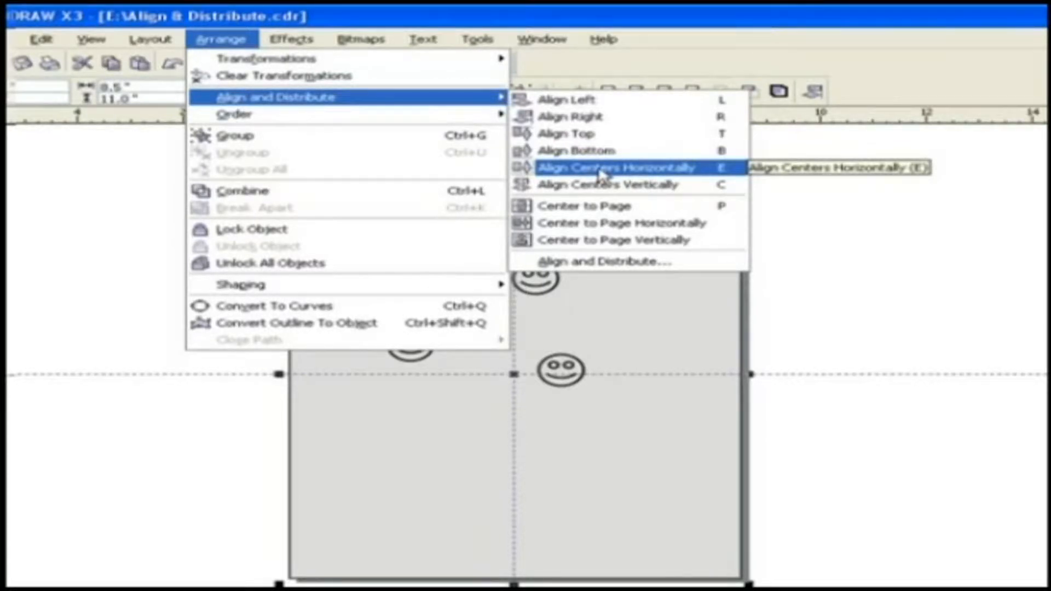
{"action": "left_click", "coordinate": [723, 178]}
{"action": "key", "text": "ctrl+z"}
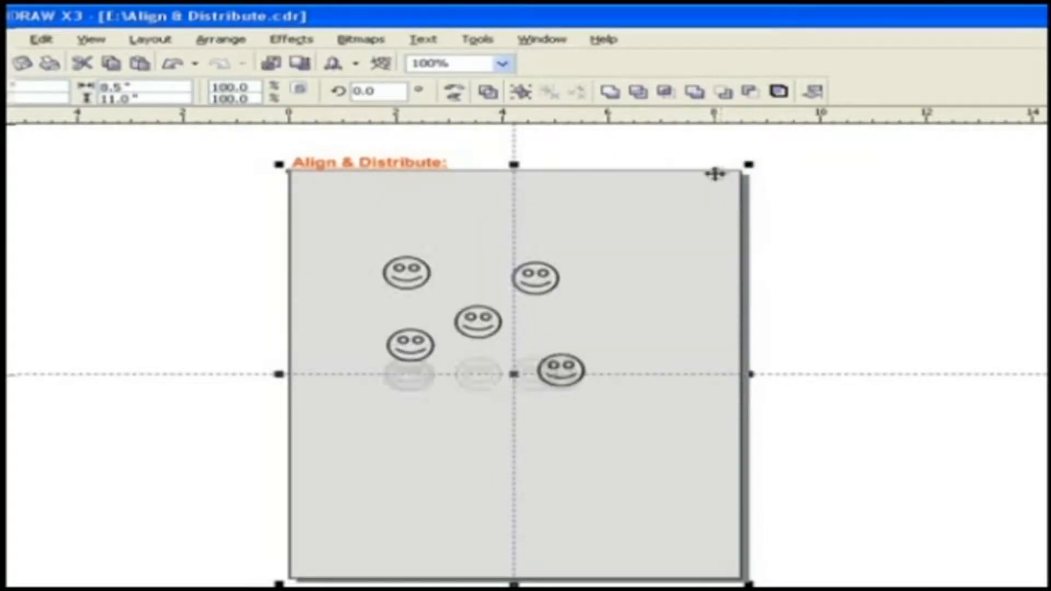
{"action": "left_click", "coordinate": [222, 41]}
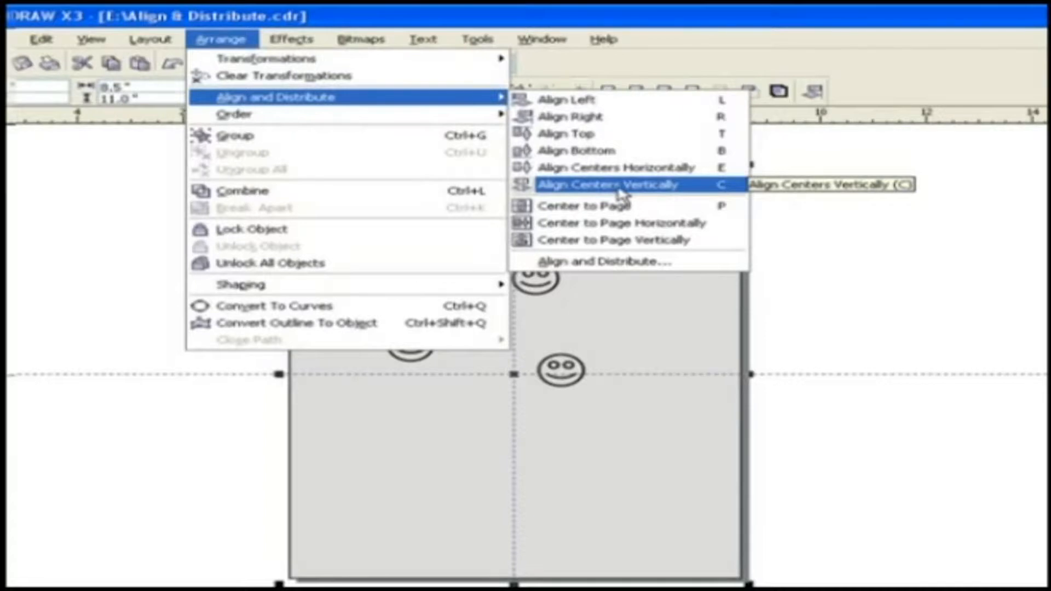
- Try Align Centers Vertically to stack the smileys in one column, then undo it
{"action": "left_click", "coordinate": [720, 186]}
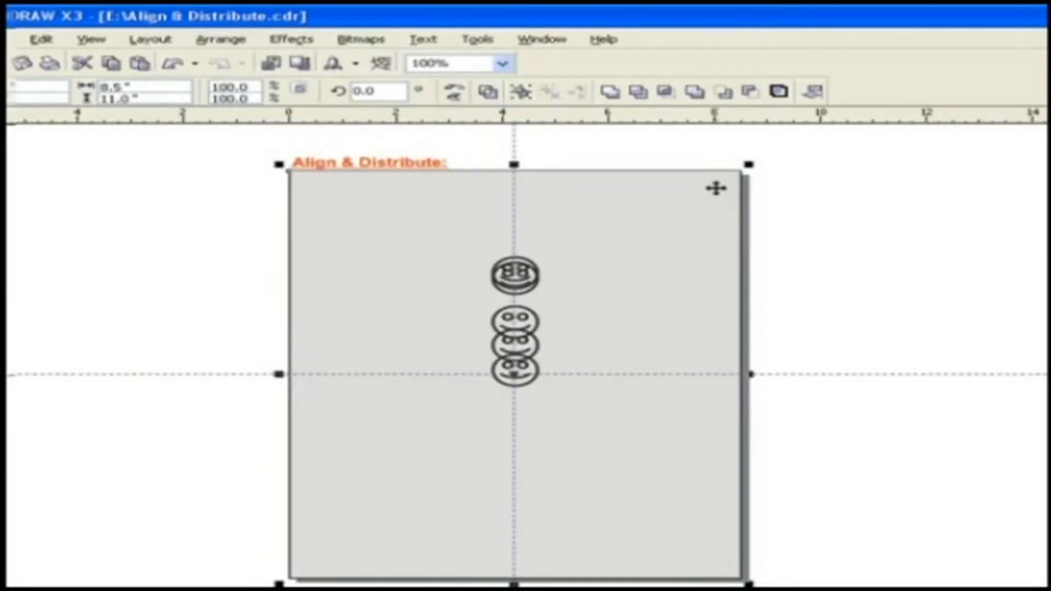
{"action": "key", "text": "ctrl+z"}
{"action": "left_click", "coordinate": [221, 40]}
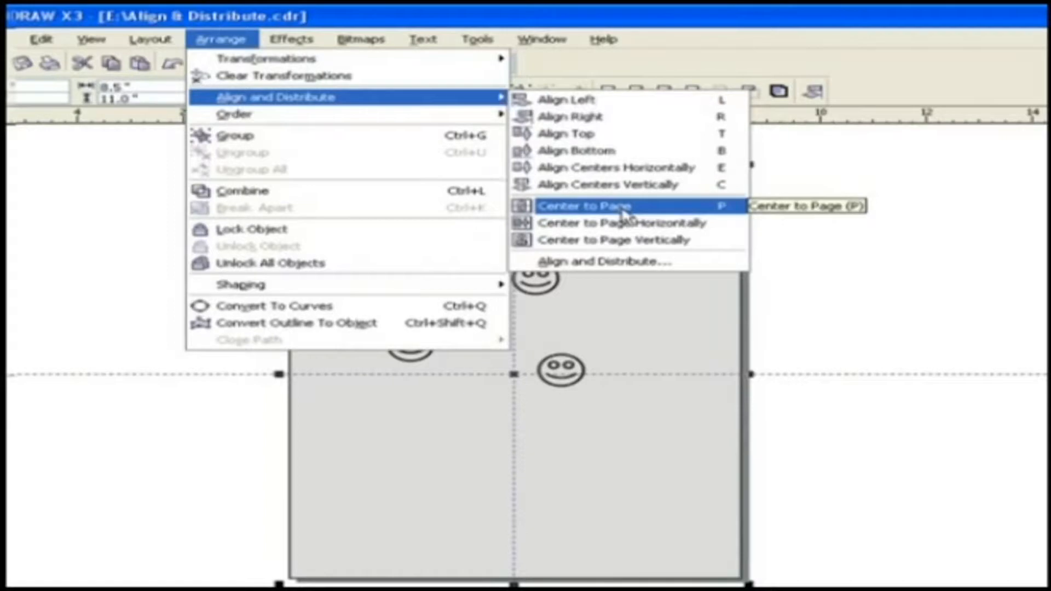
- Try Center to Page and undo it, then line the smileys up across the page's horizontal centre
{"action": "left_click", "coordinate": [727, 215]}
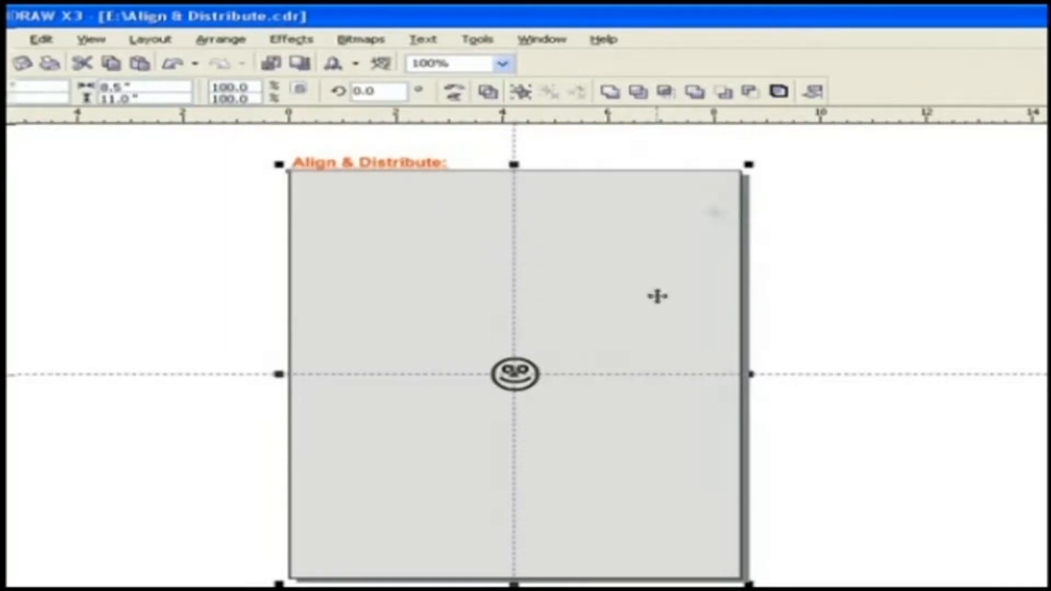
{"action": "key", "text": "ctrl+z"}
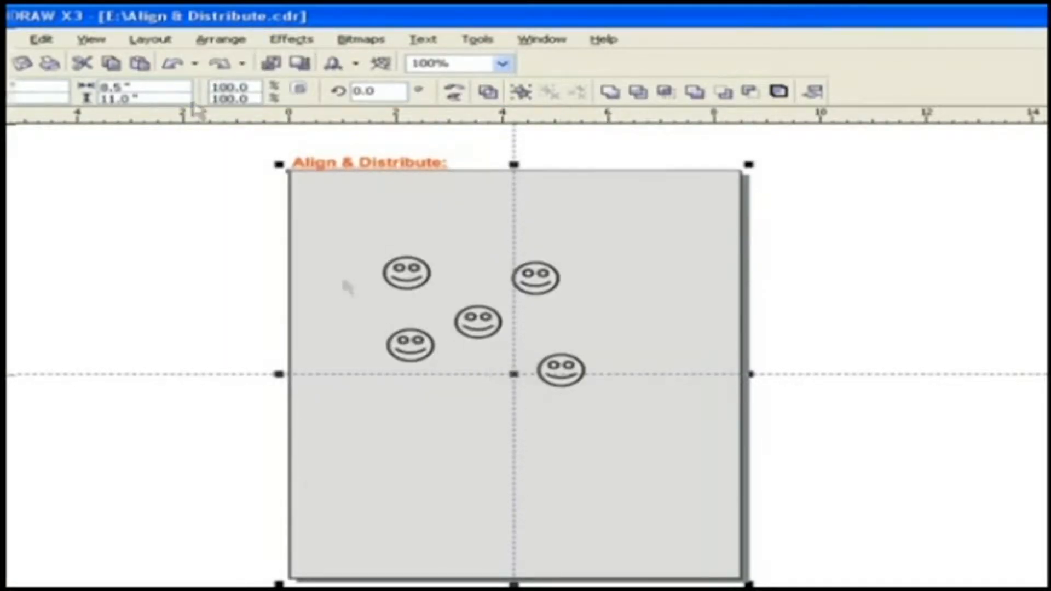
{"action": "left_click", "coordinate": [220, 39]}
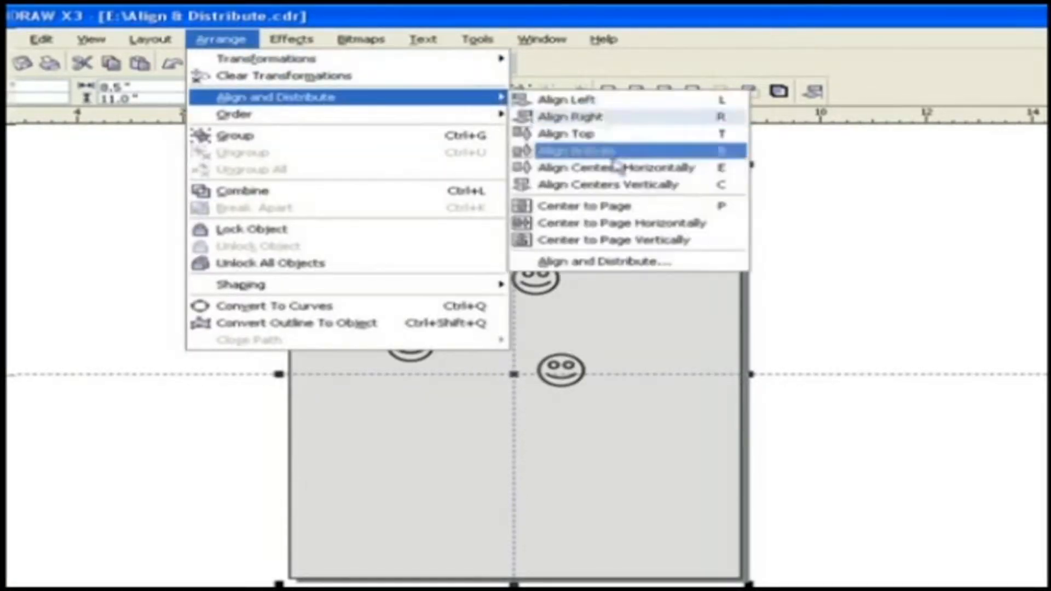
{"action": "left_click", "coordinate": [613, 223]}
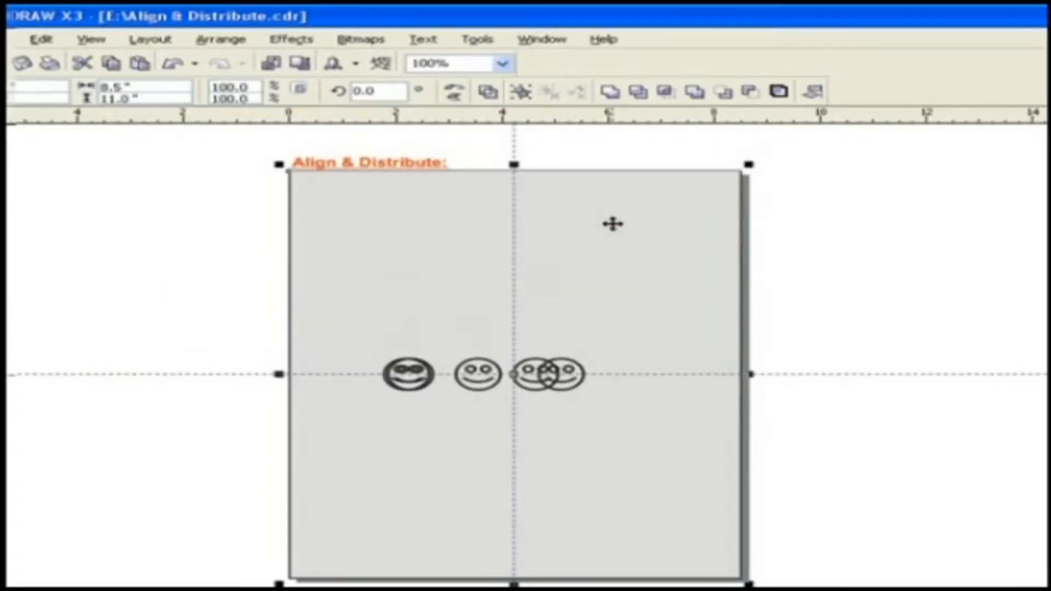
- Undo the horizontal page-centre row and centre the smileys in a column on the page
{"action": "key", "text": "ctrl+z"}
{"action": "left_click", "coordinate": [221, 39]}
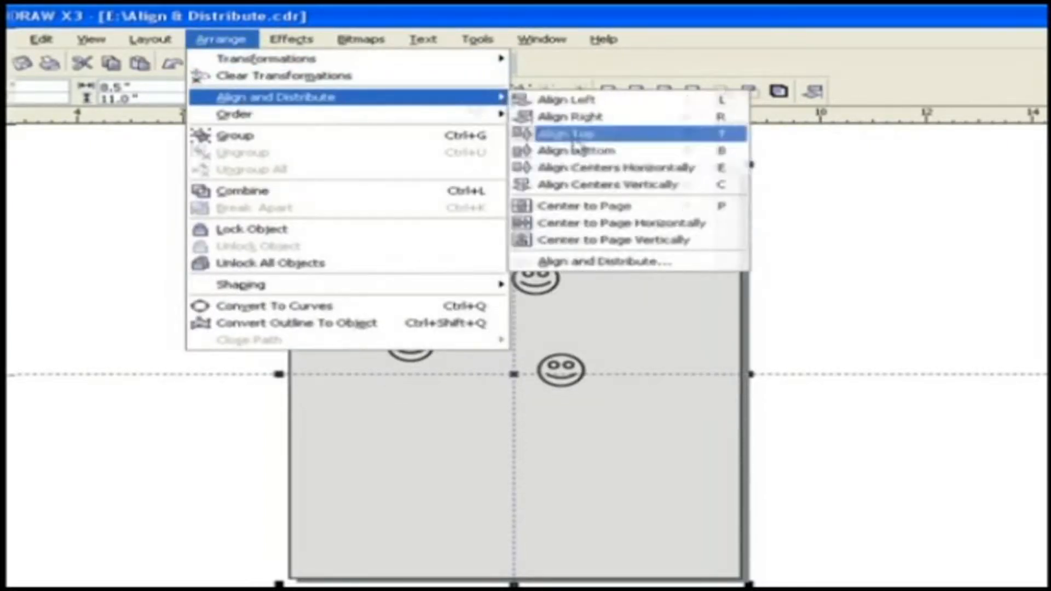
{"action": "left_click", "coordinate": [611, 243]}
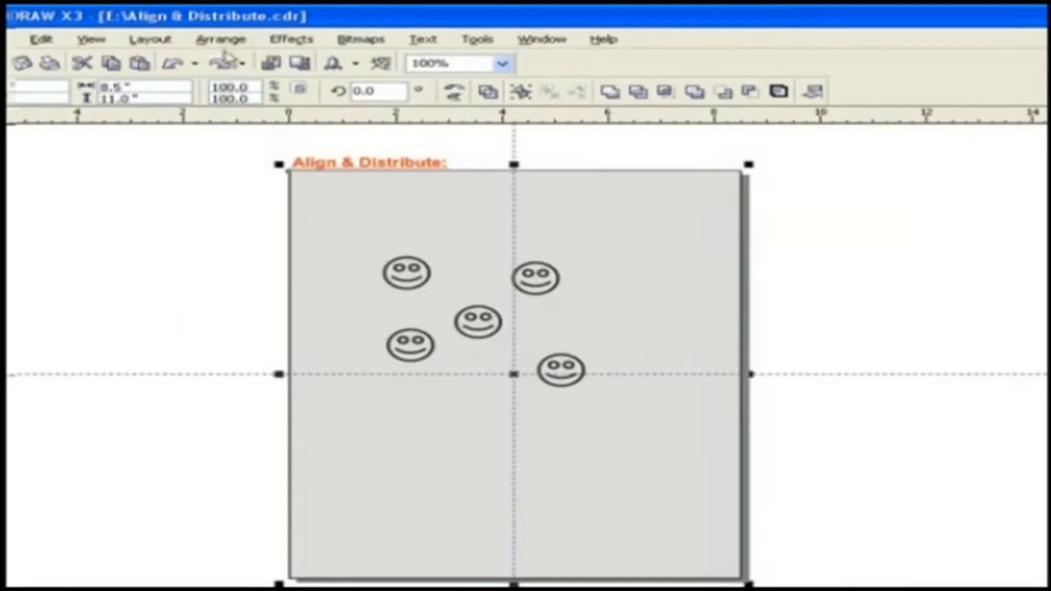
- Open the full Align and Distribute dialog and move it aside to reveal the smileys
{"action": "left_click", "coordinate": [220, 39]}
{"action": "mouse_move", "coordinate": [306, 257]}
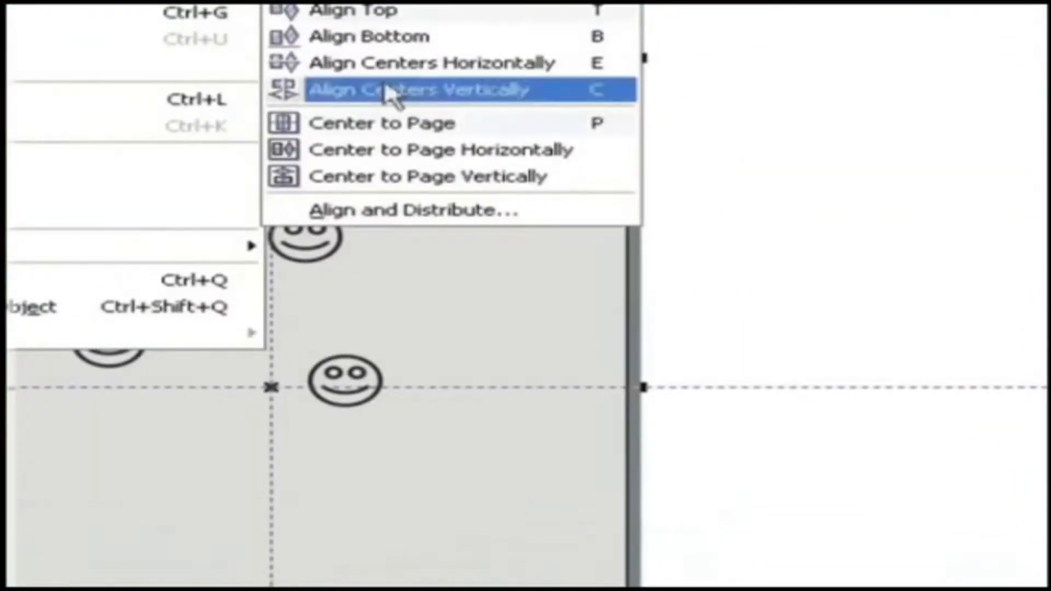
{"action": "left_click", "coordinate": [488, 233]}
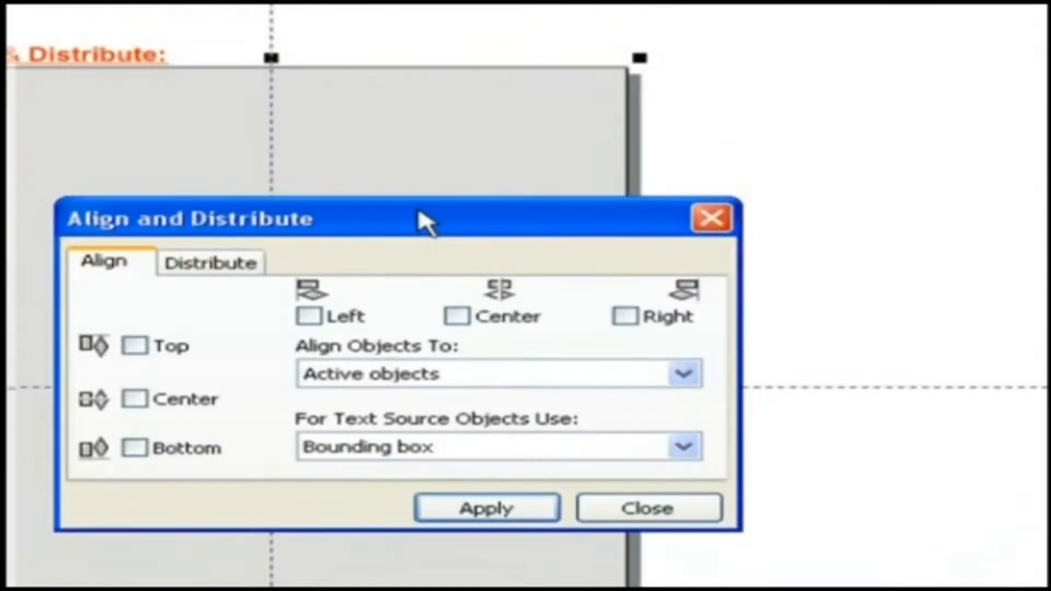
{"action": "left_click_drag", "start_coordinate": [424, 222], "coordinate": [857, 113]}
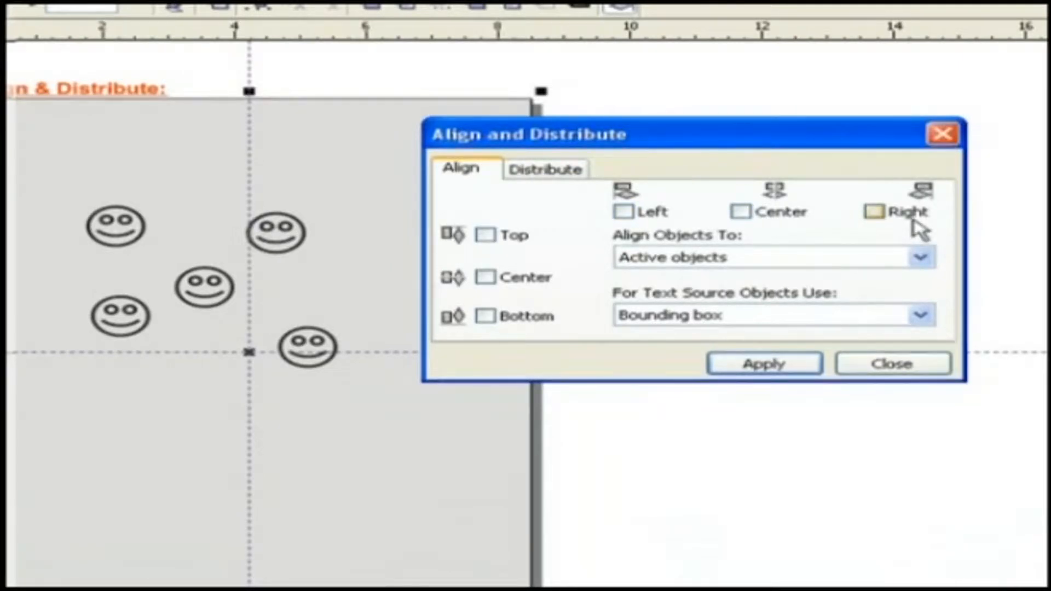
- Keep Align Objects To at Active objects and text source at Bounding box, then show Distribute
{"action": "left_click", "coordinate": [873, 263]}
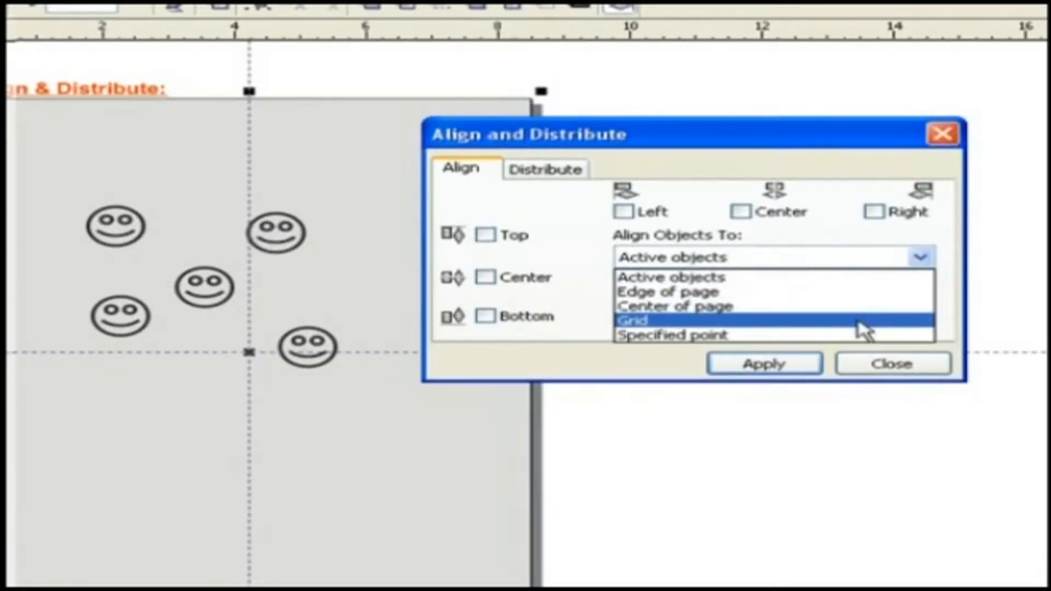
{"action": "left_click", "coordinate": [946, 326]}
{"action": "left_click", "coordinate": [802, 316]}
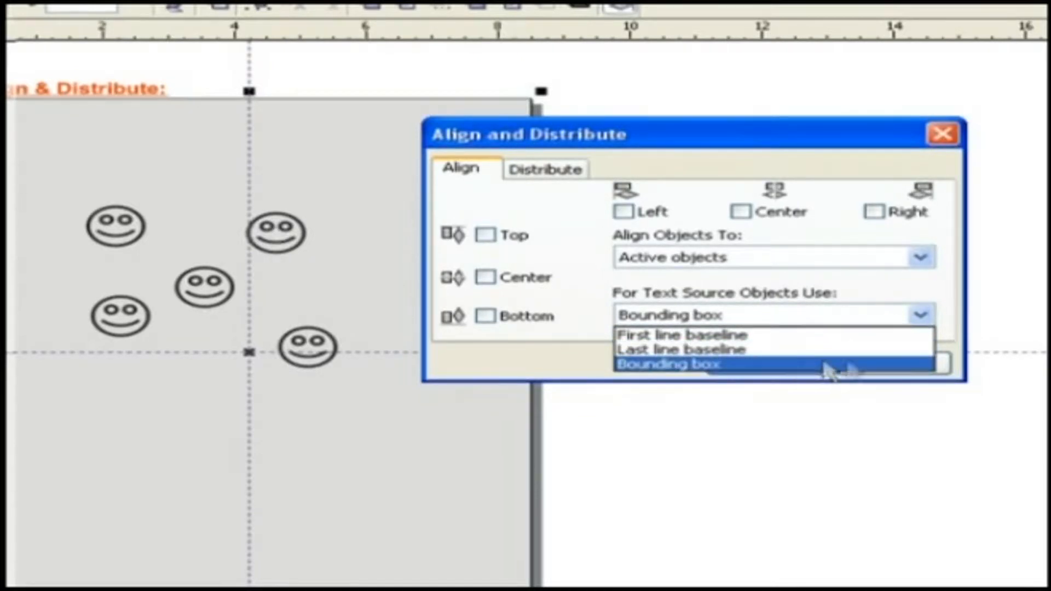
{"action": "left_click", "coordinate": [1002, 341]}
{"action": "left_click", "coordinate": [579, 171]}
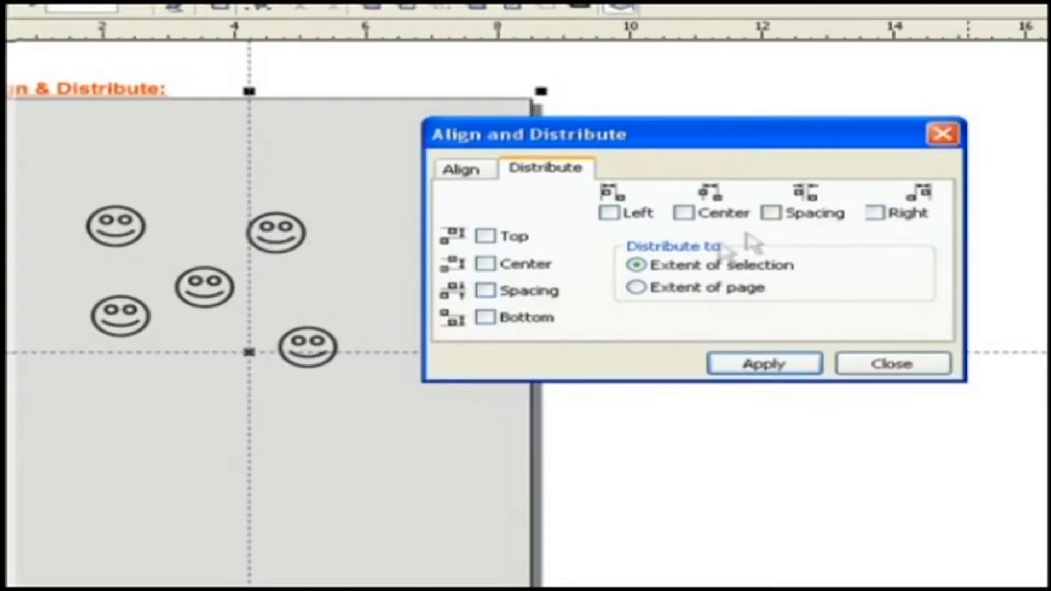
- Distribute the smileys by Top and Center and apply the distribution
{"action": "left_click", "coordinate": [484, 237]}
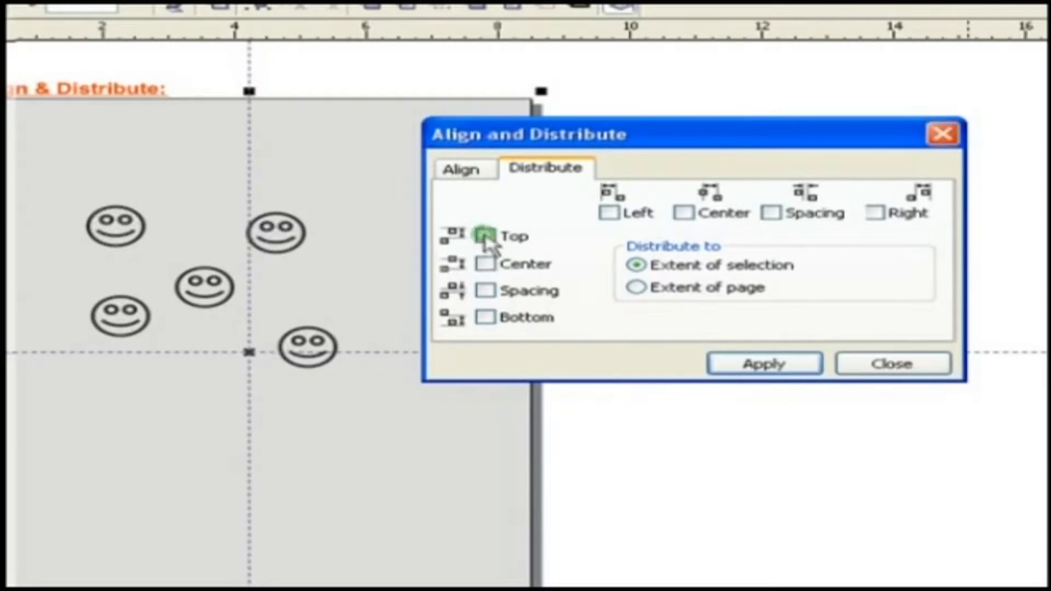
{"action": "left_click", "coordinate": [683, 212]}
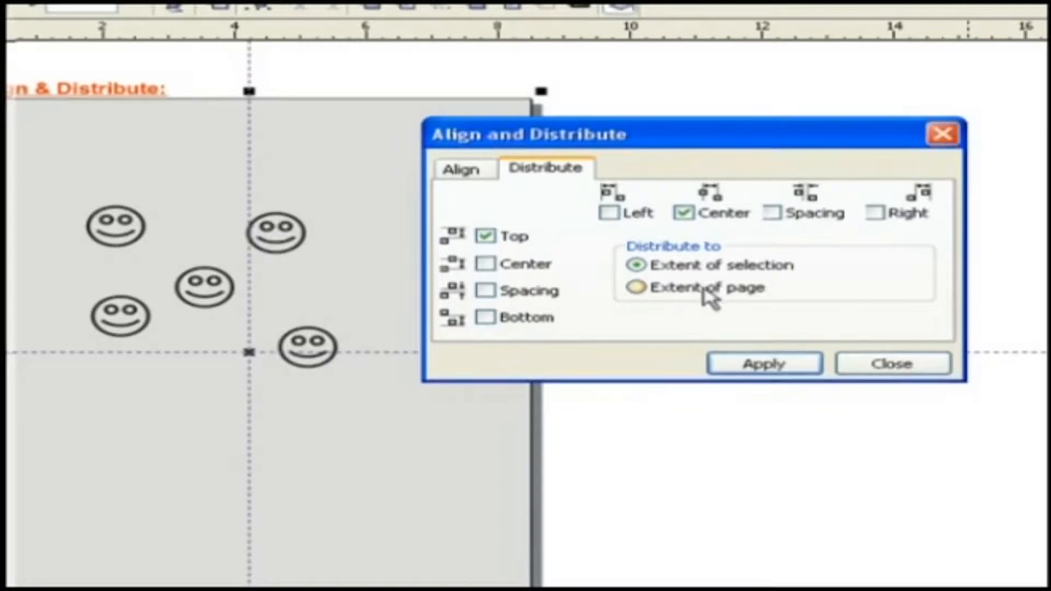
{"action": "left_click", "coordinate": [764, 365]}
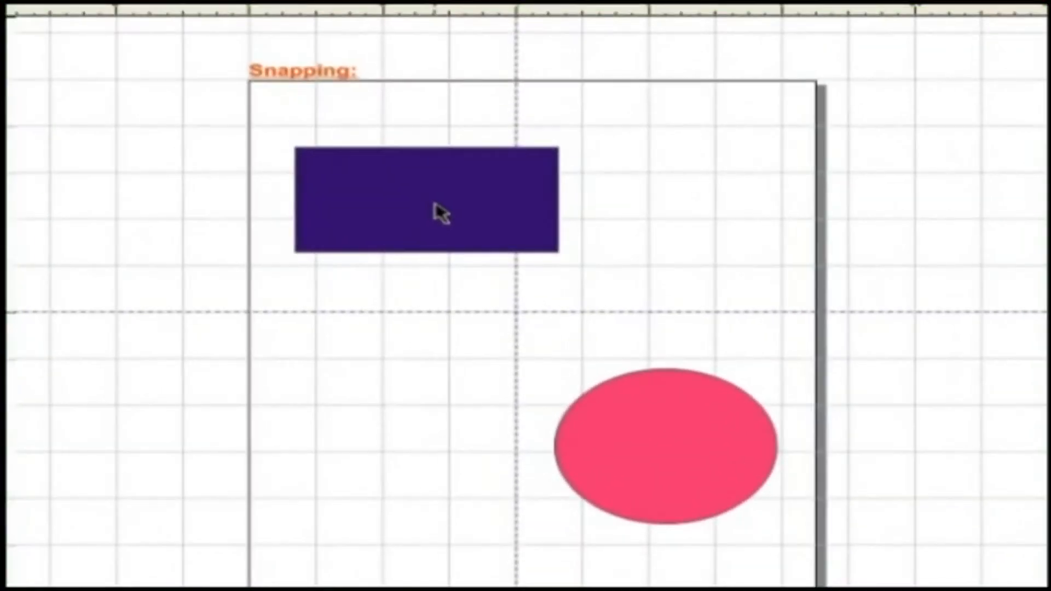
- Select the purple rectangle and pink ellipse, deselect, then enable Snap to Grid
{"action": "left_click", "coordinate": [436, 209]}
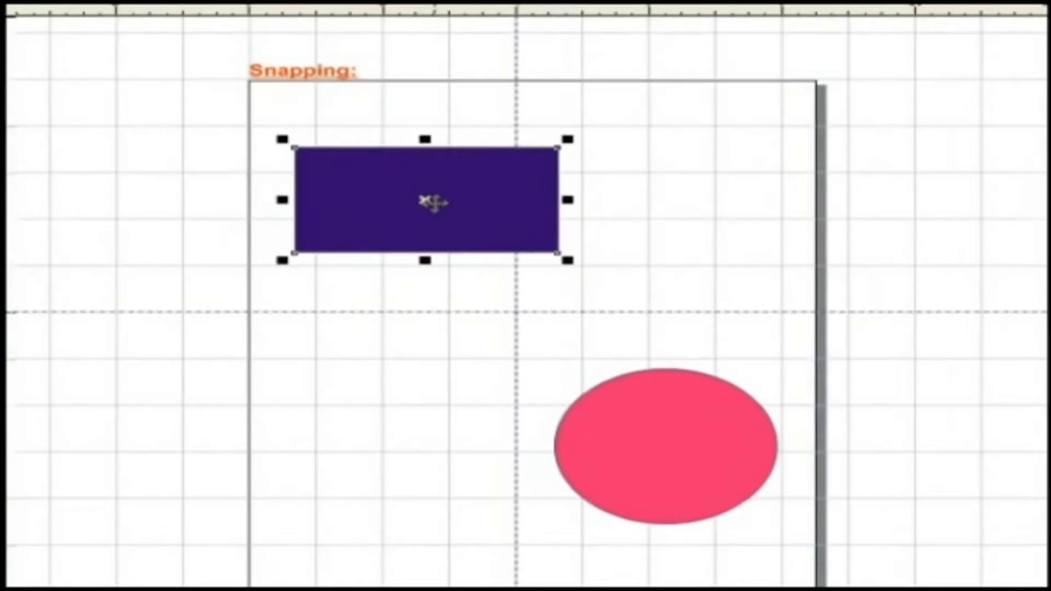
{"action": "left_click", "coordinate": [657, 438]}
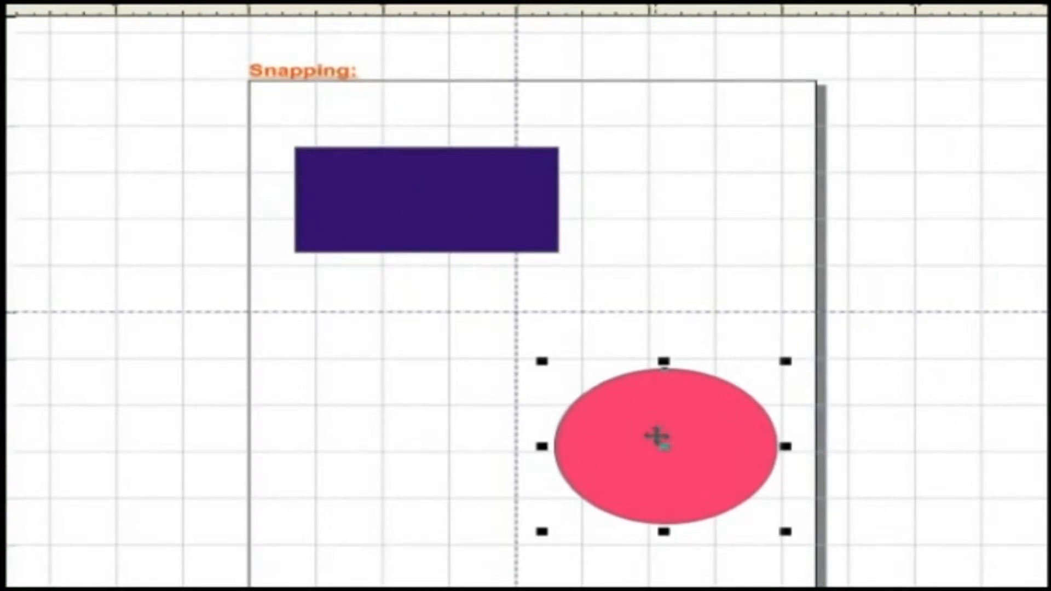
{"action": "left_click", "coordinate": [416, 312]}
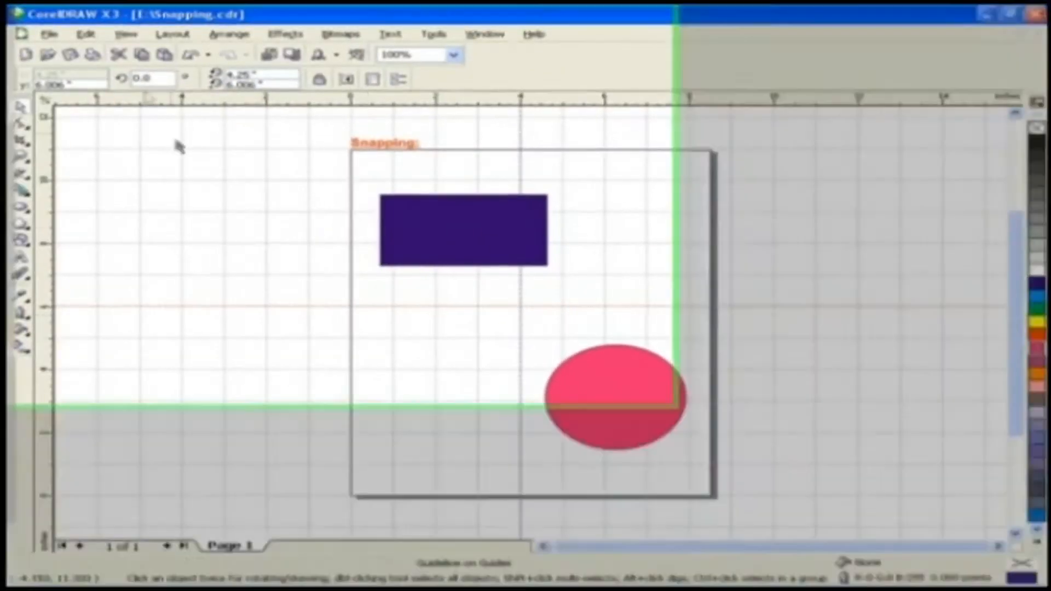
{"action": "left_click", "coordinate": [125, 34]}
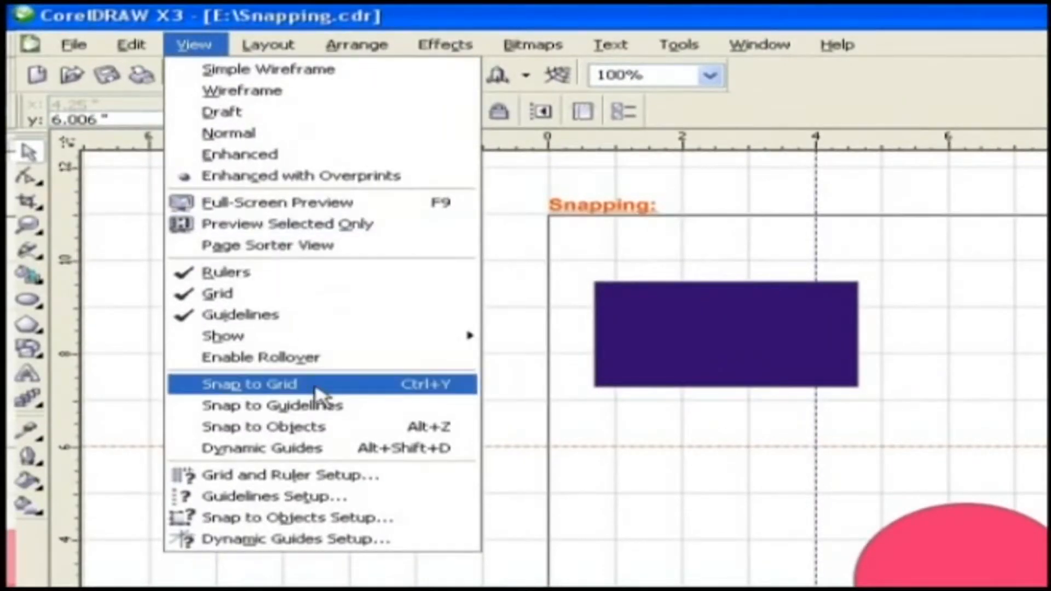
{"action": "left_click", "coordinate": [316, 393]}
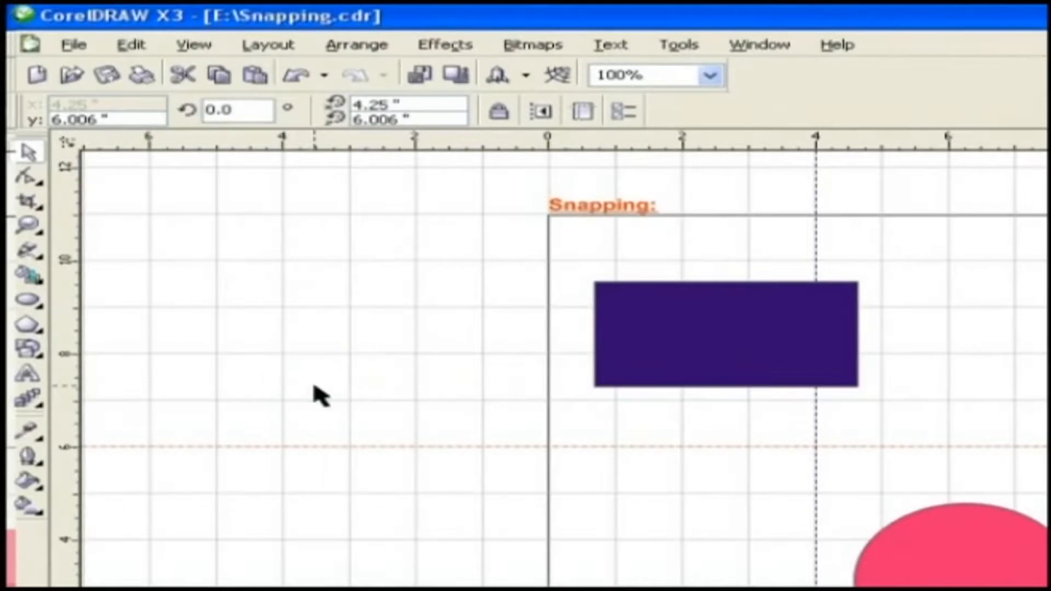
{"action": "left_click", "coordinate": [194, 44]}
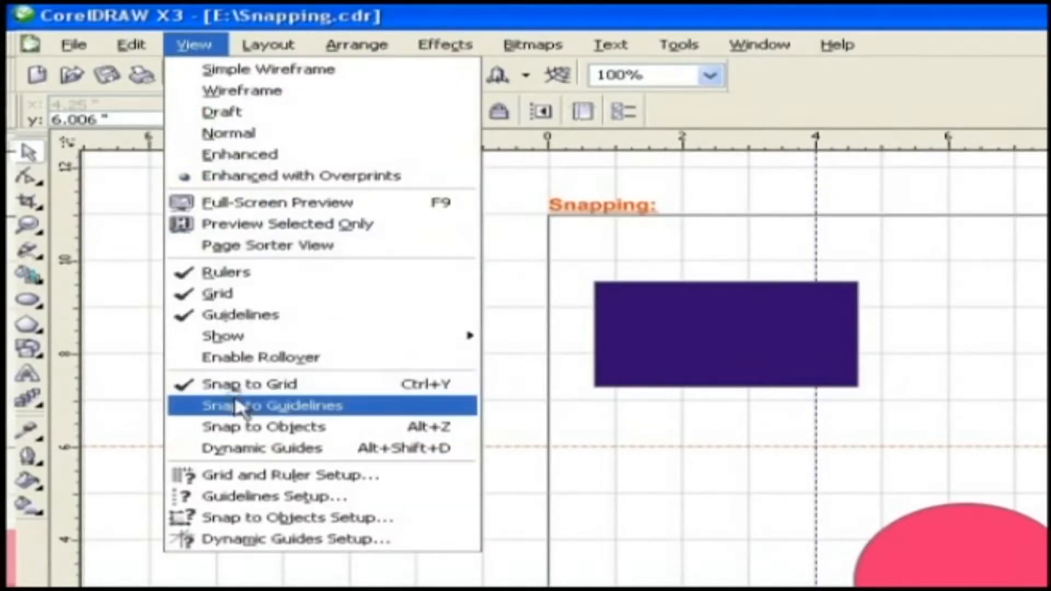
- Enable Snap to Guidelines and Snap to Objects in the View menu
{"action": "left_click", "coordinate": [235, 405]}
{"action": "left_click", "coordinate": [195, 45]}
{"action": "left_click", "coordinate": [266, 428]}
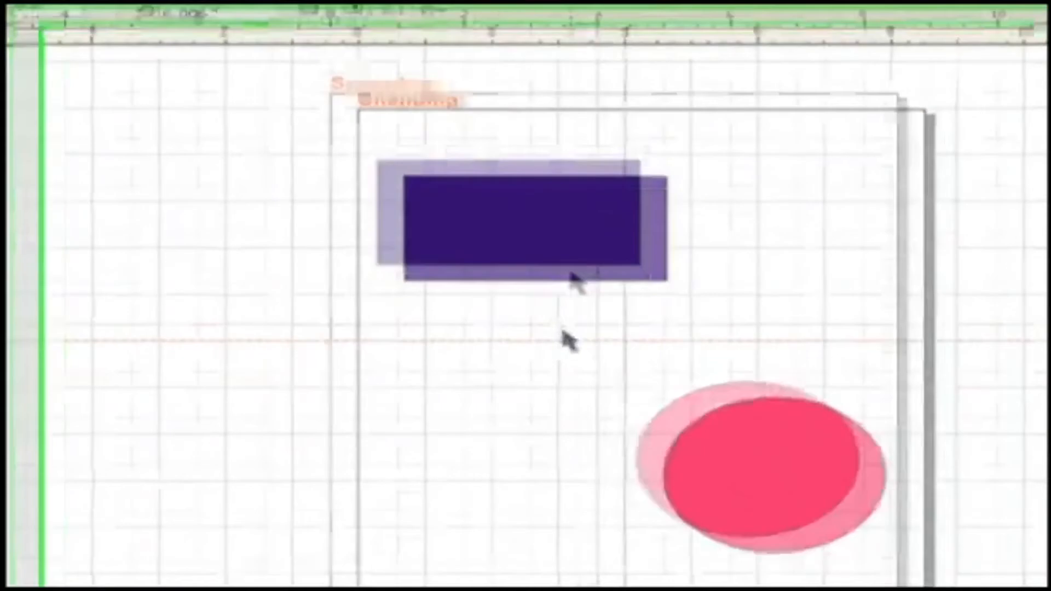
- Drag the purple rectangle to the right until it snaps into its new position
{"action": "left_click", "coordinate": [725, 311]}
{"action": "left_click_drag", "start_coordinate": [491, 202], "coordinate": [642, 316]}
{"action": "left_click_drag", "start_coordinate": [680, 316], "coordinate": [712, 319]}
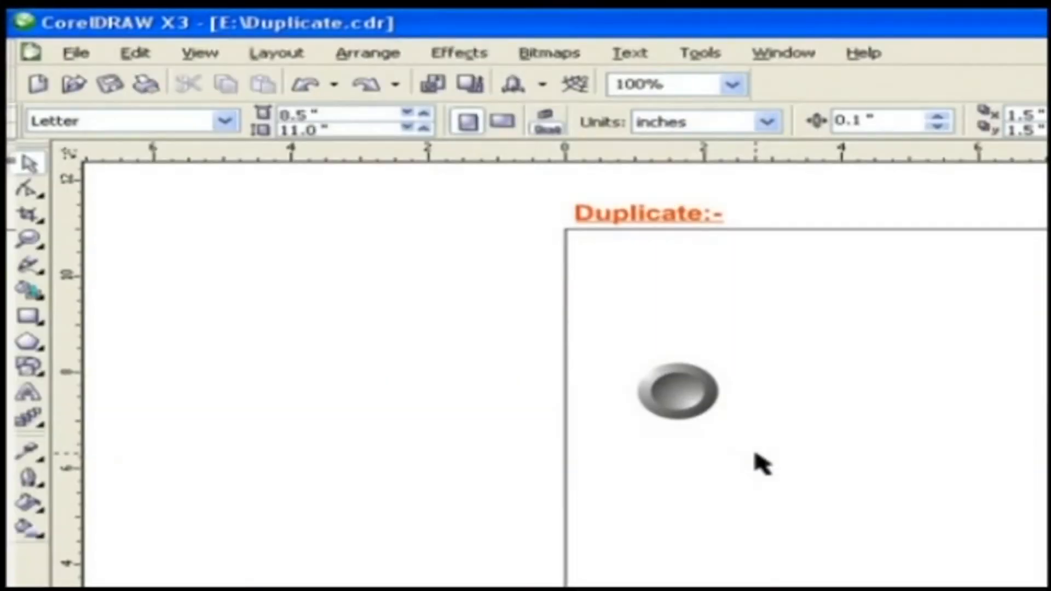
- Duplicate the grey button twice, using Edit > Duplicate and then Ctrl+D
{"action": "left_click", "coordinate": [678, 402]}
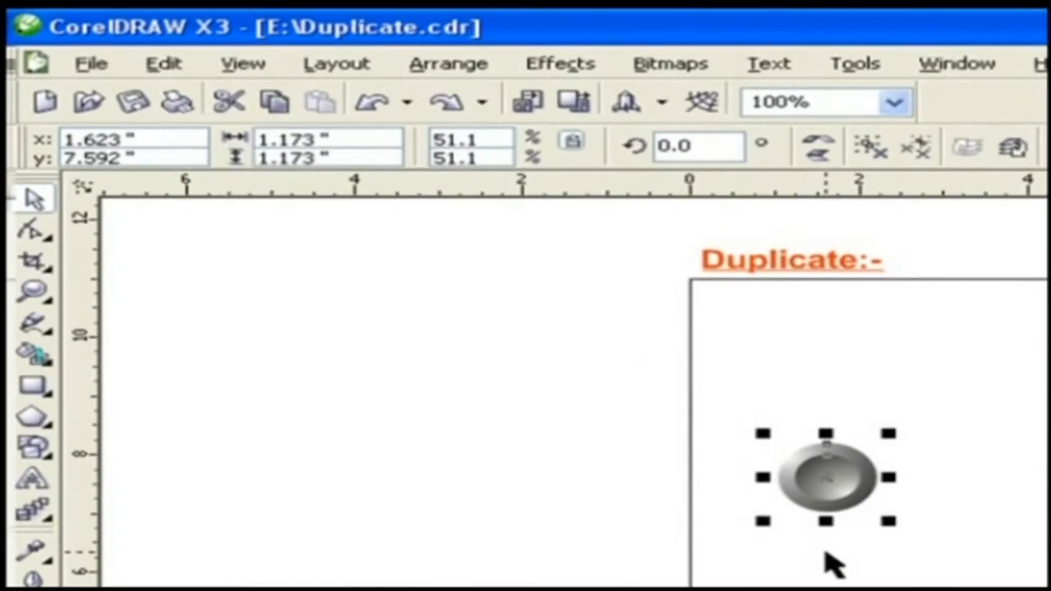
{"action": "left_click", "coordinate": [160, 65]}
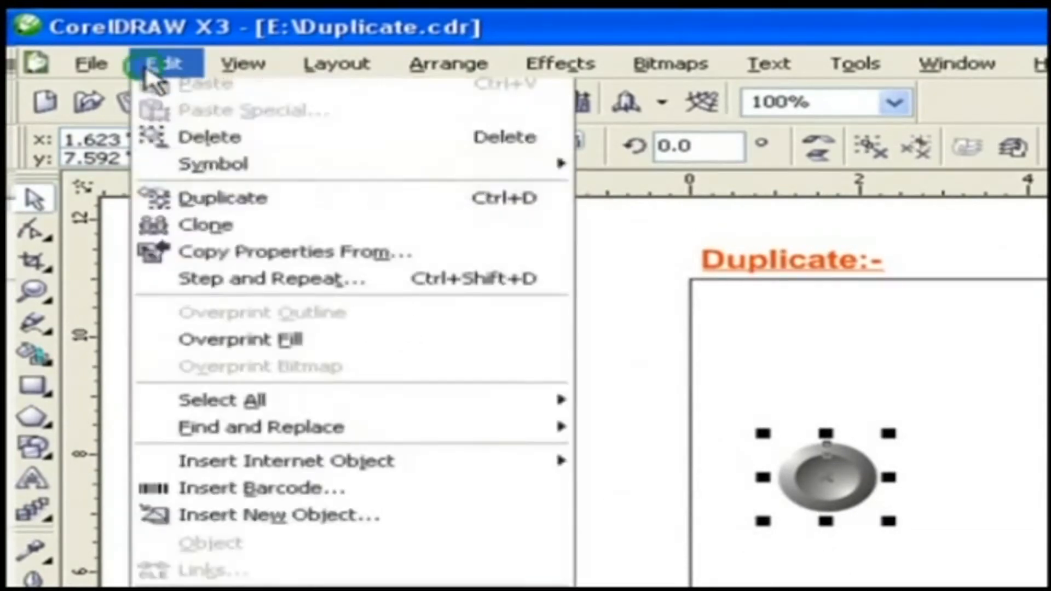
{"action": "left_click", "coordinate": [206, 353]}
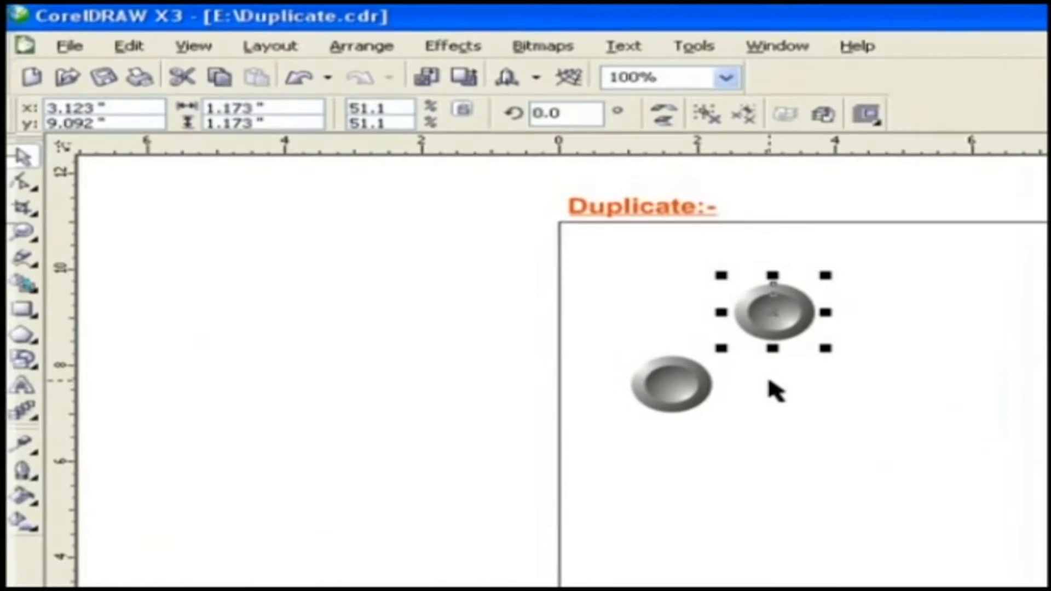
{"action": "key", "text": "ctrl+d"}
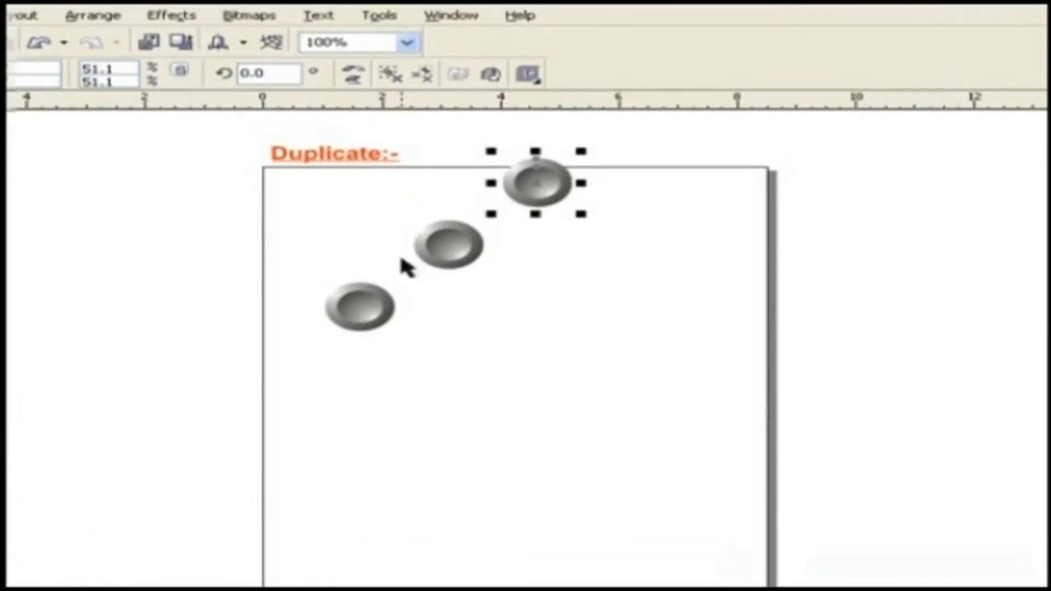
{"action": "left_click", "coordinate": [384, 22]}
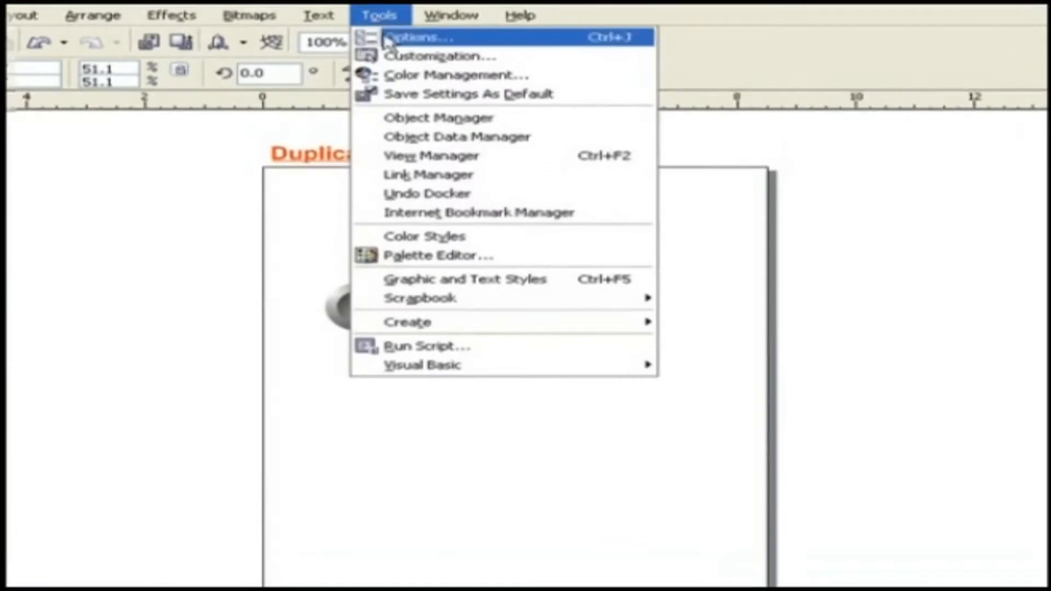
- Set the document's Duplicate Offset to 0.5" horizontally and vertically in Options
{"action": "left_click", "coordinate": [383, 35]}
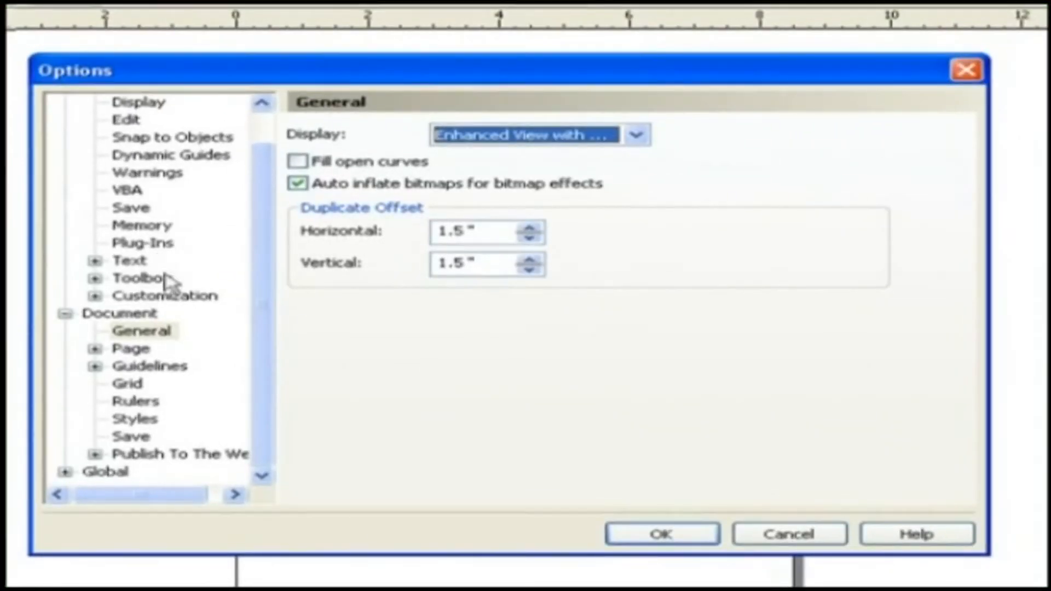
{"action": "left_click", "coordinate": [141, 334]}
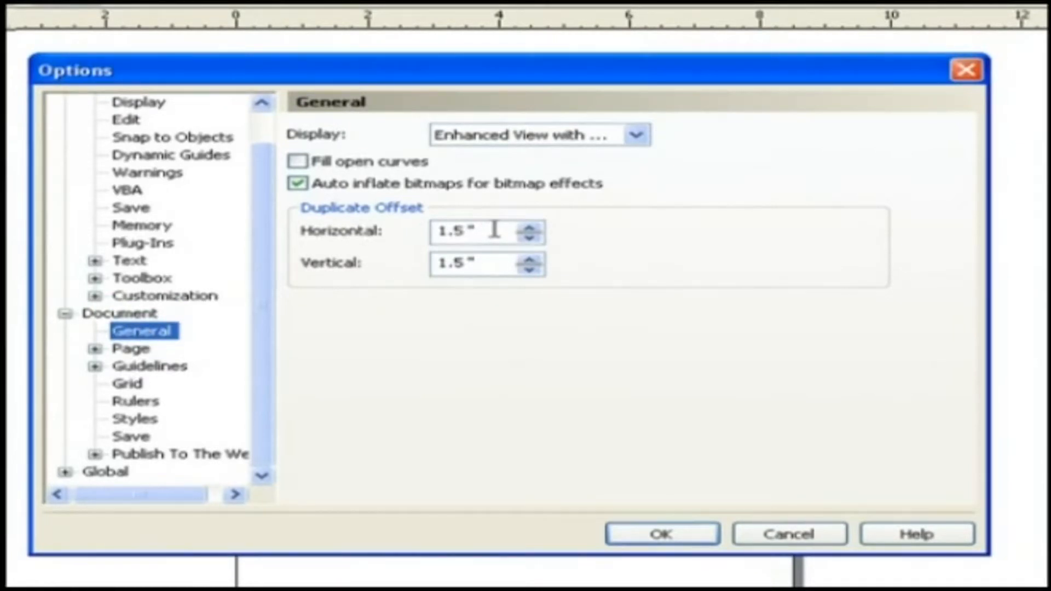
{"action": "left_click_drag", "start_coordinate": [494, 230], "coordinate": [352, 230]}
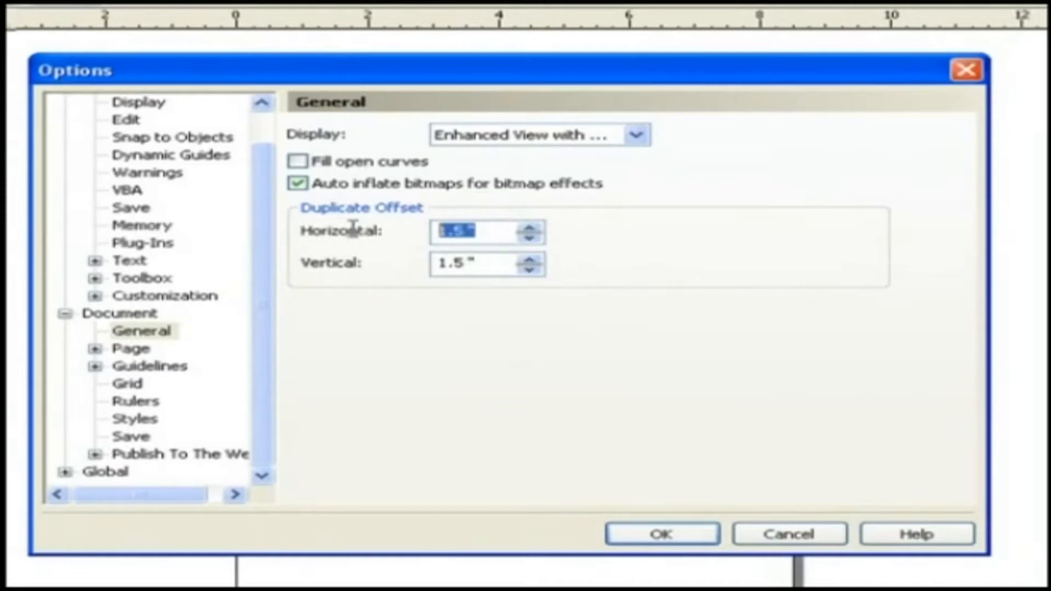
{"action": "type", "text": ".5"}
{"action": "key", "text": "Tab"}
{"action": "type", "text": ".5"}
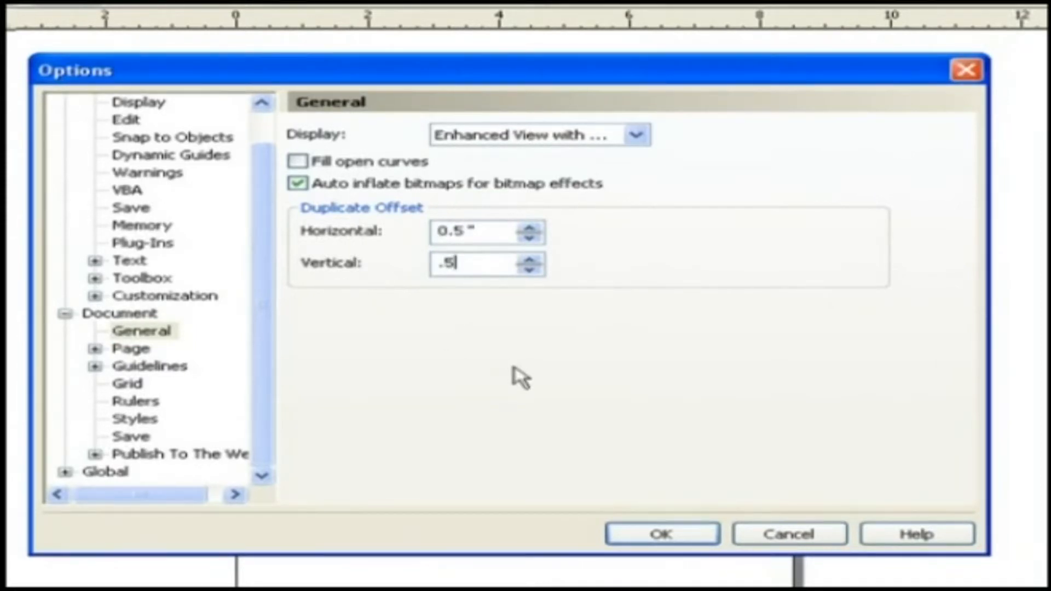
{"action": "left_click", "coordinate": [694, 534]}
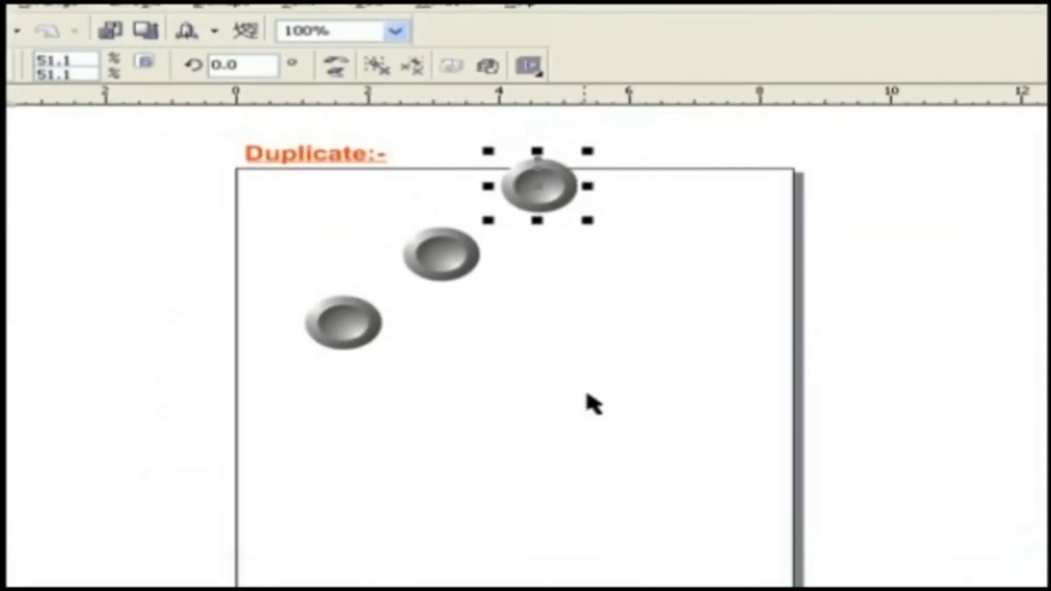
- Duplicate the button repeatedly with Ctrl+D, dragging copies to bend the chain down-right, then straight down
{"action": "key", "text": "ctrl+d"}
{"action": "key", "text": "ctrl+d"}
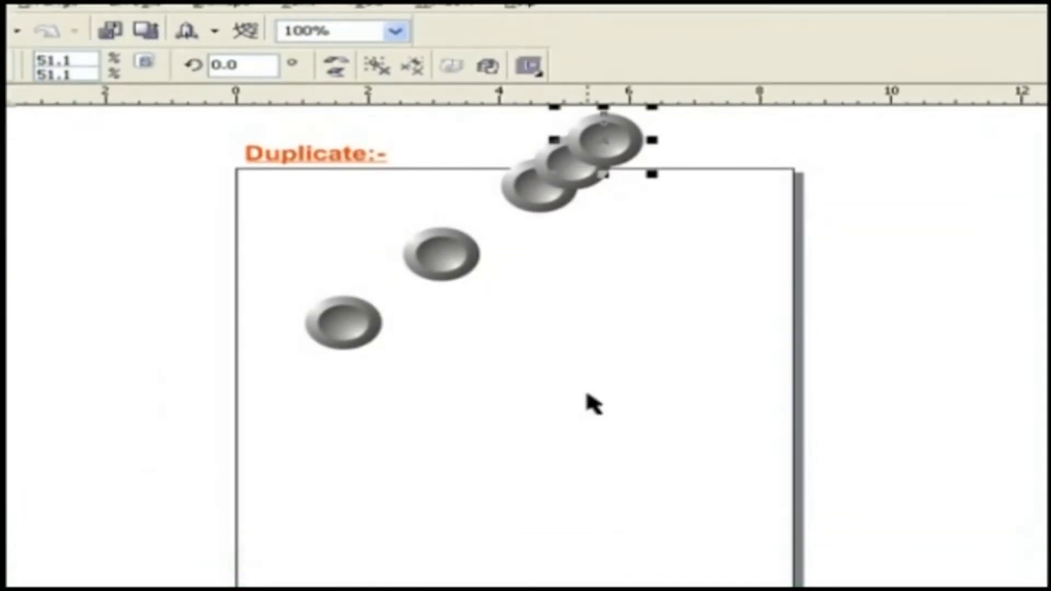
{"action": "key", "text": "ctrl+d"}
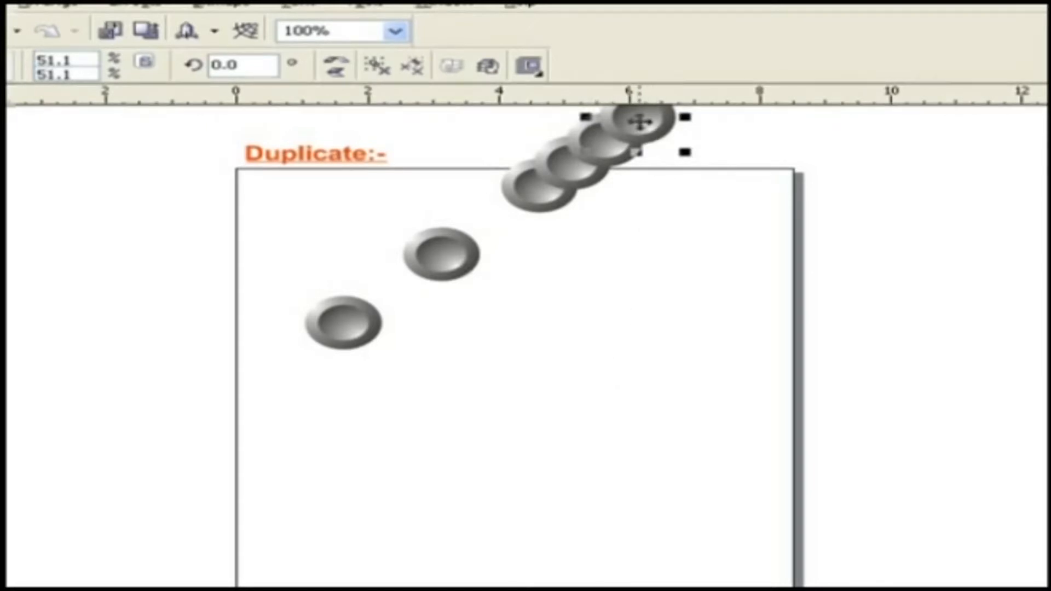
{"action": "left_click_drag", "start_coordinate": [633, 113], "coordinate": [639, 169]}
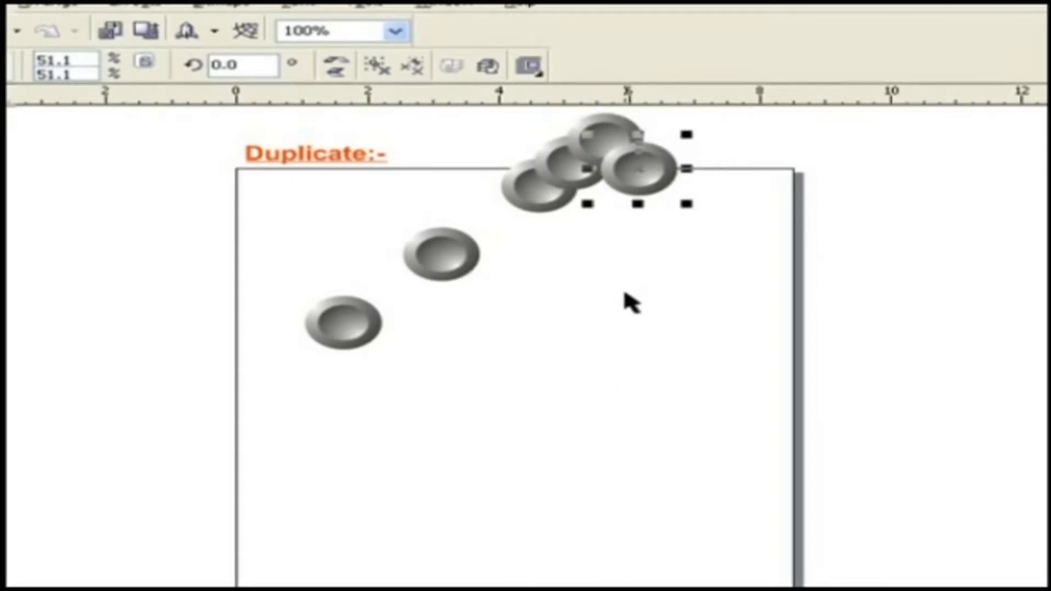
{"action": "key", "text": "ctrl+d"}
{"action": "key", "text": "ctrl+d"}
{"action": "key", "text": "ctrl+d"}
{"action": "key", "text": "ctrl+d"}
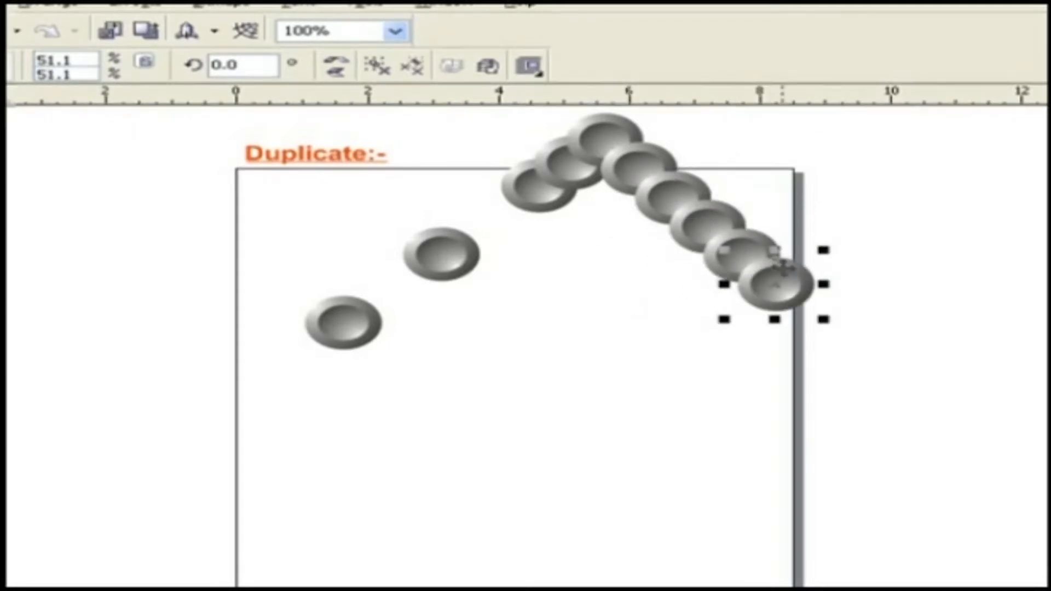
{"action": "left_click", "coordinate": [746, 302]}
{"action": "left_click_drag", "start_coordinate": [745, 303], "coordinate": [714, 323]}
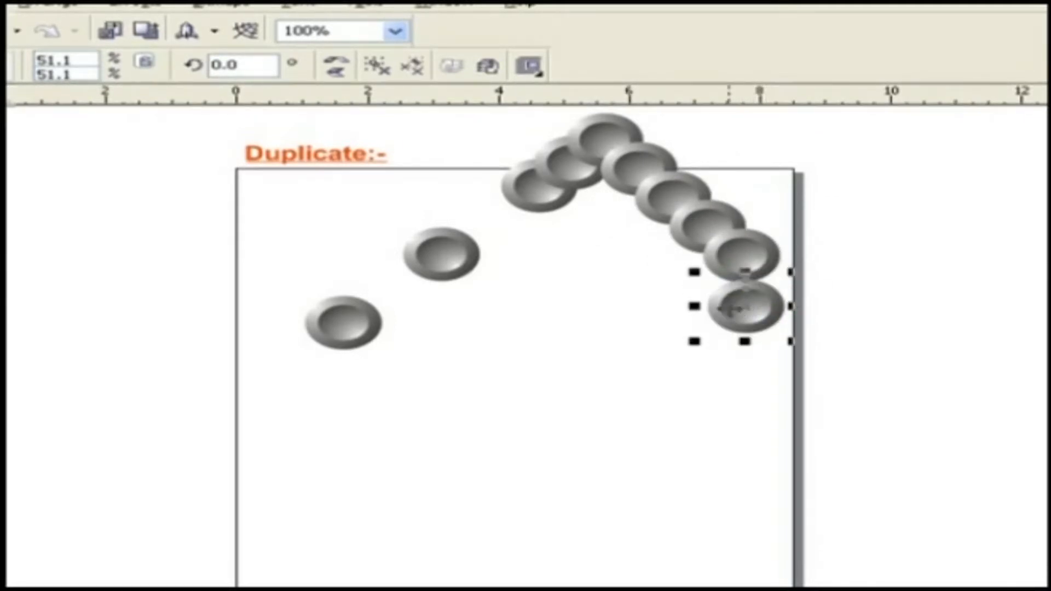
{"action": "key", "text": "ctrl+d"}
{"action": "key", "text": "ctrl+d"}
{"action": "key", "text": "ctrl+d"}
{"action": "key", "text": "ctrl+d"}
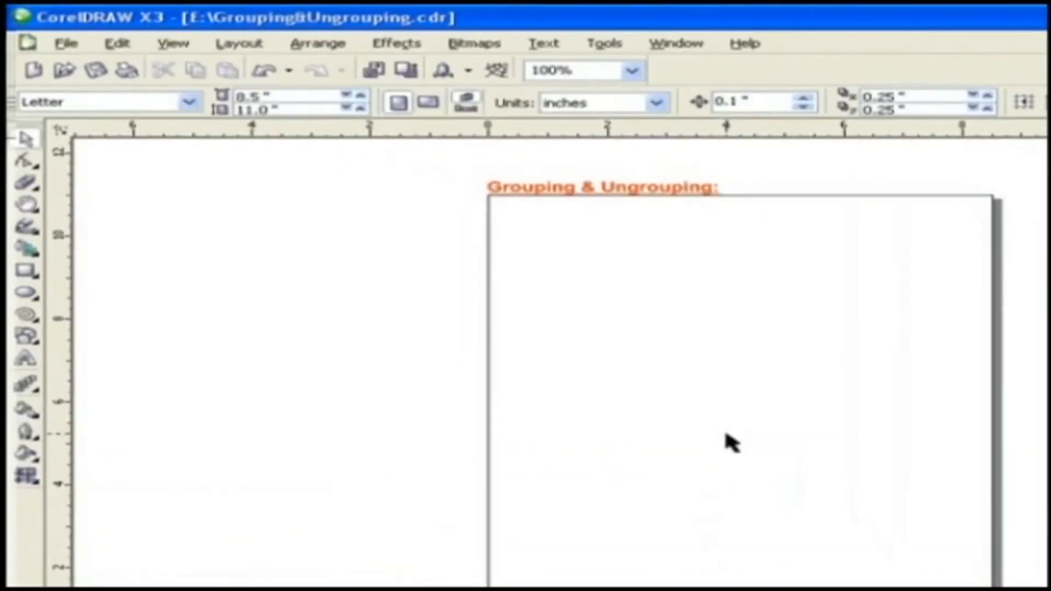
- Draw a wide rectangle near the page top and a tall rectangle below it
{"action": "left_click", "coordinate": [26, 271]}
{"action": "left_click_drag", "start_coordinate": [590, 260], "coordinate": [768, 316]}
{"action": "left_click_drag", "start_coordinate": [623, 357], "coordinate": [707, 464]}
- Draw a circle and a flat ellipse above it on the right, then marquee-select all four shapes
{"action": "left_click", "coordinate": [26, 293]}
{"action": "left_click_drag", "start_coordinate": [823, 364], "coordinate": [941, 444]}
{"action": "left_click_drag", "start_coordinate": [823, 265], "coordinate": [939, 303]}
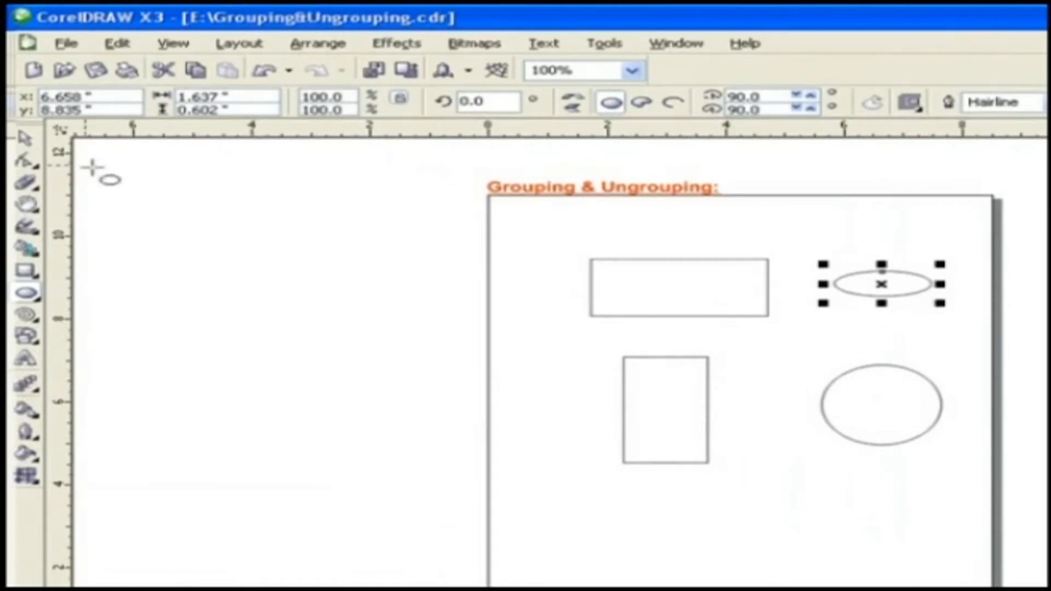
{"action": "left_click", "coordinate": [25, 137]}
{"action": "left_click_drag", "start_coordinate": [563, 214], "coordinate": [994, 506]}
- Group the four shapes via Arrange > Group, then select the group and drag it slightly higher
{"action": "left_click", "coordinate": [321, 44]}
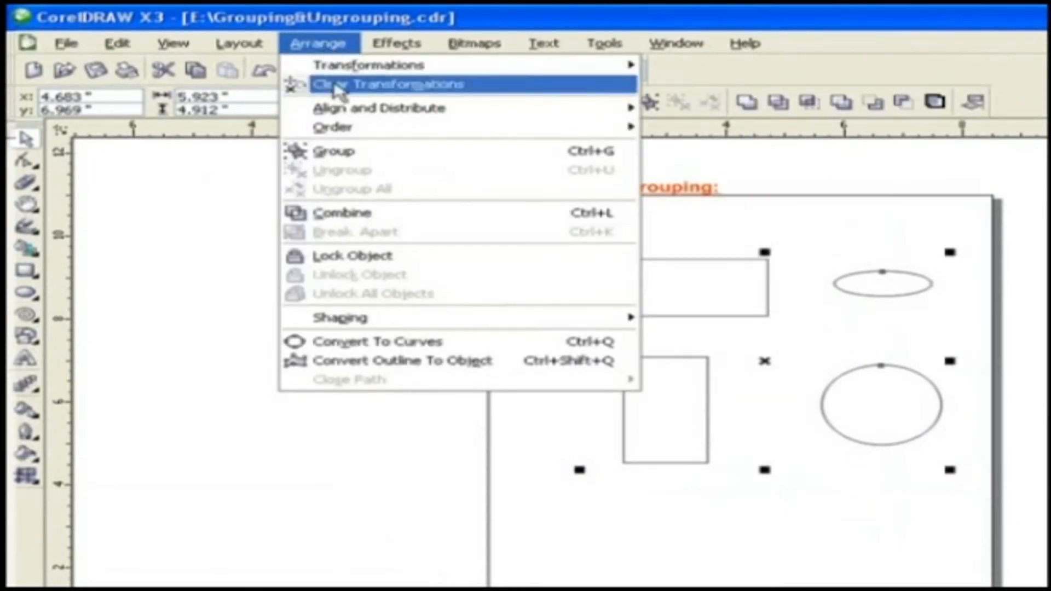
{"action": "left_click", "coordinate": [343, 159]}
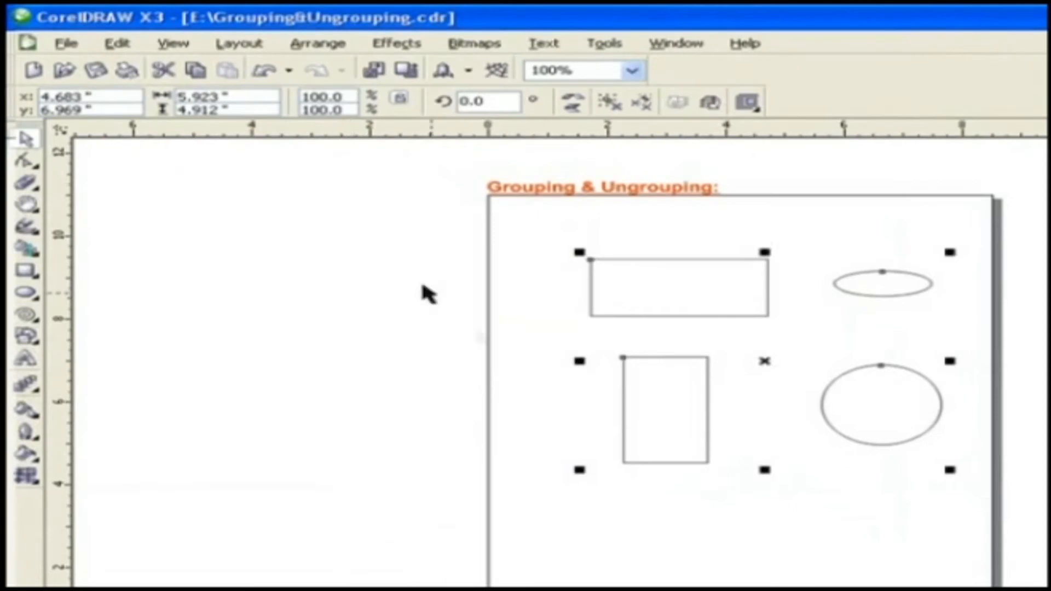
{"action": "left_click", "coordinate": [537, 382]}
{"action": "left_click", "coordinate": [706, 389]}
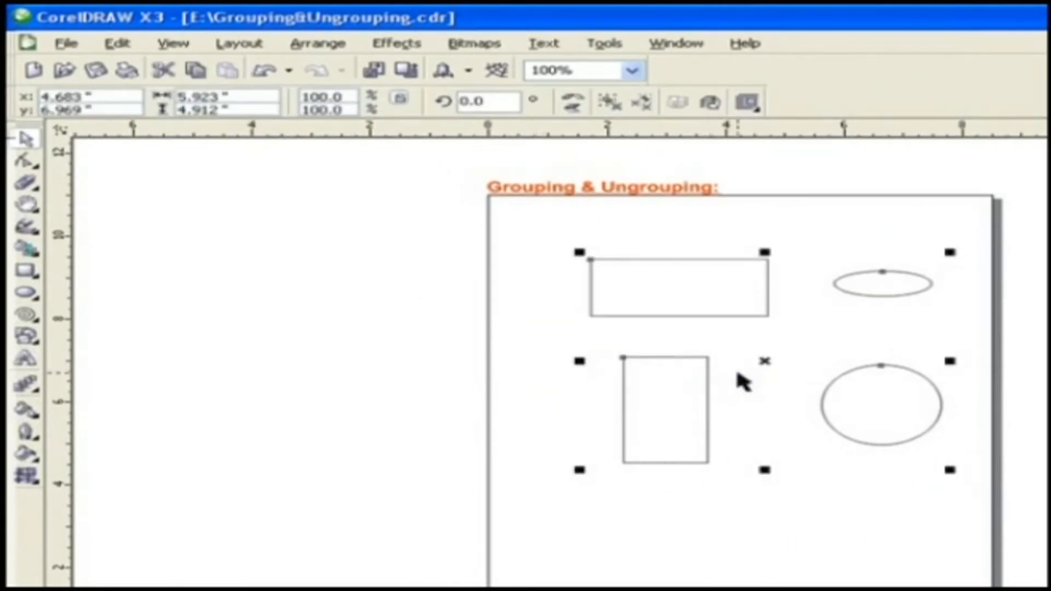
{"action": "left_click_drag", "start_coordinate": [769, 361], "coordinate": [720, 361]}
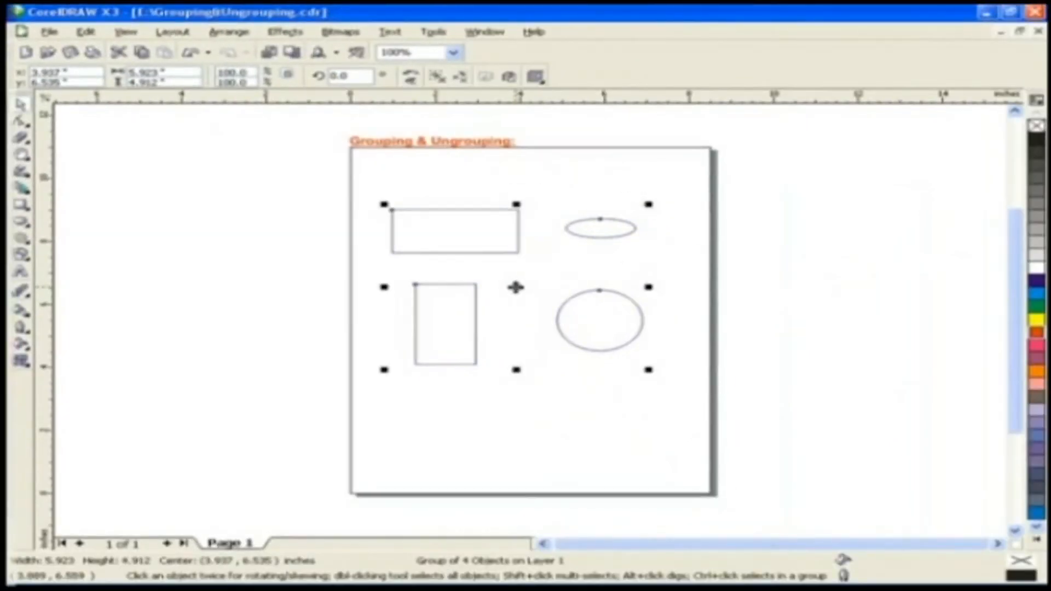
{"action": "mouse_move", "coordinate": [516, 287]}
{"action": "left_mouse_down"}
{"action": "mouse_move", "coordinate": [514, 260]}
{"action": "mouse_move", "coordinate": [534, 263]}
{"action": "mouse_move", "coordinate": [513, 267]}
{"action": "left_mouse_up"}
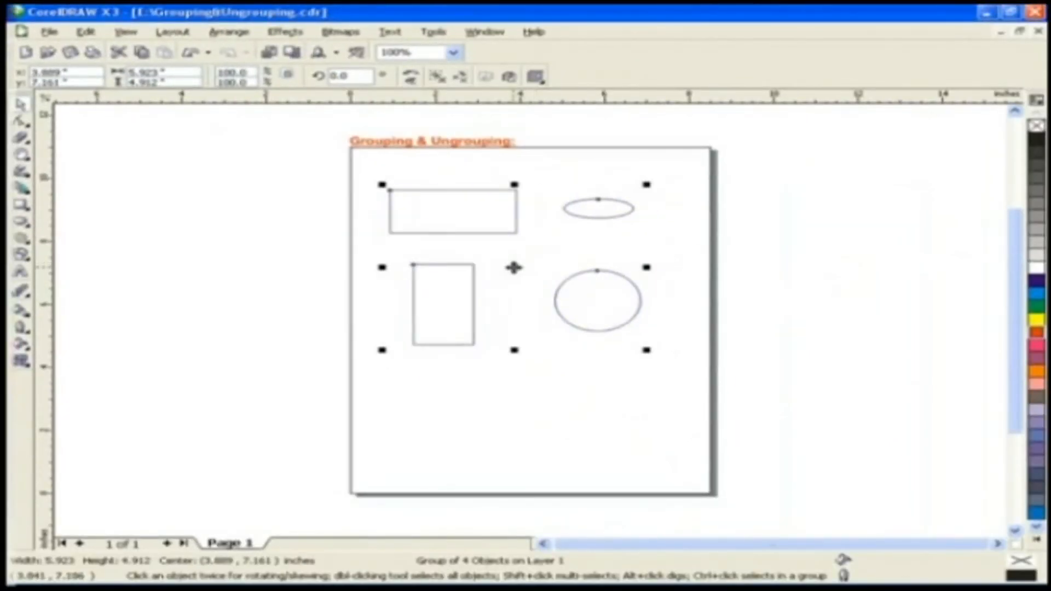